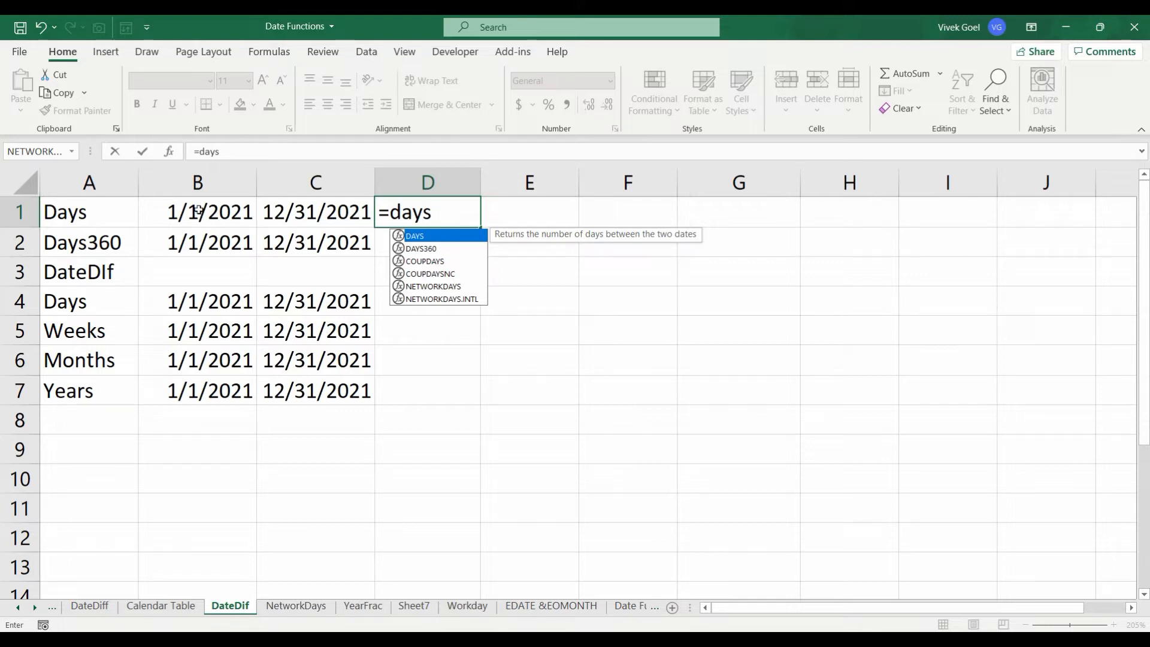
- Complete the DAYS formula in D1 with C1 as the end date and B1 as the start date
{"action": "key", "text": "Tab"}
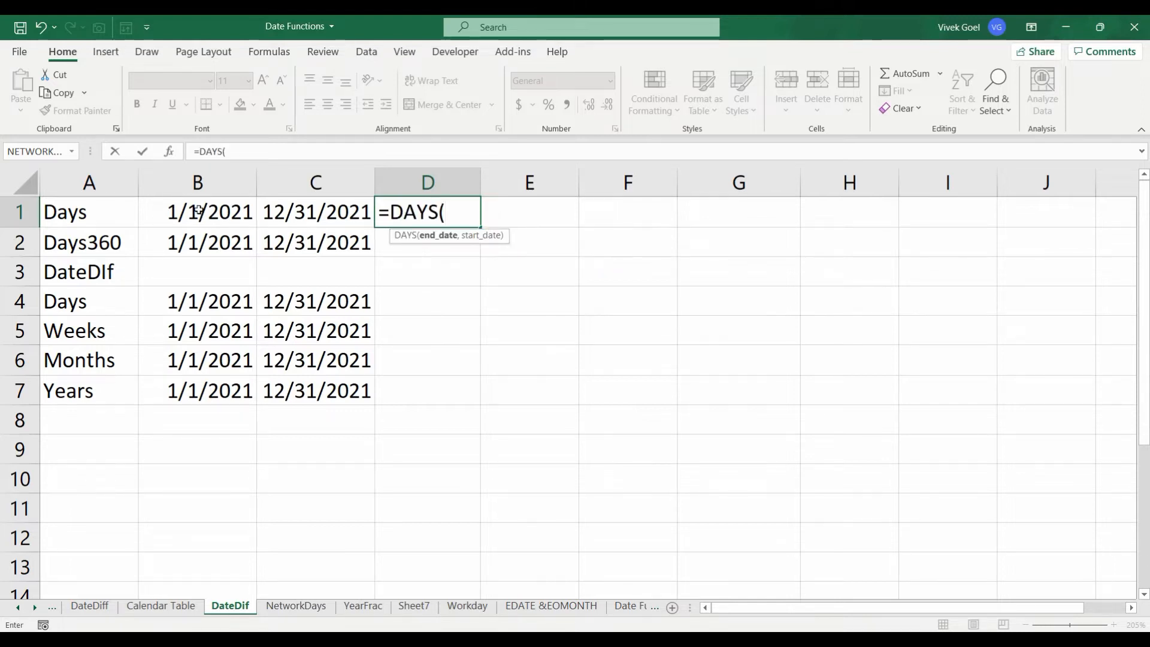
{"action": "left_click", "coordinate": [311, 214]}
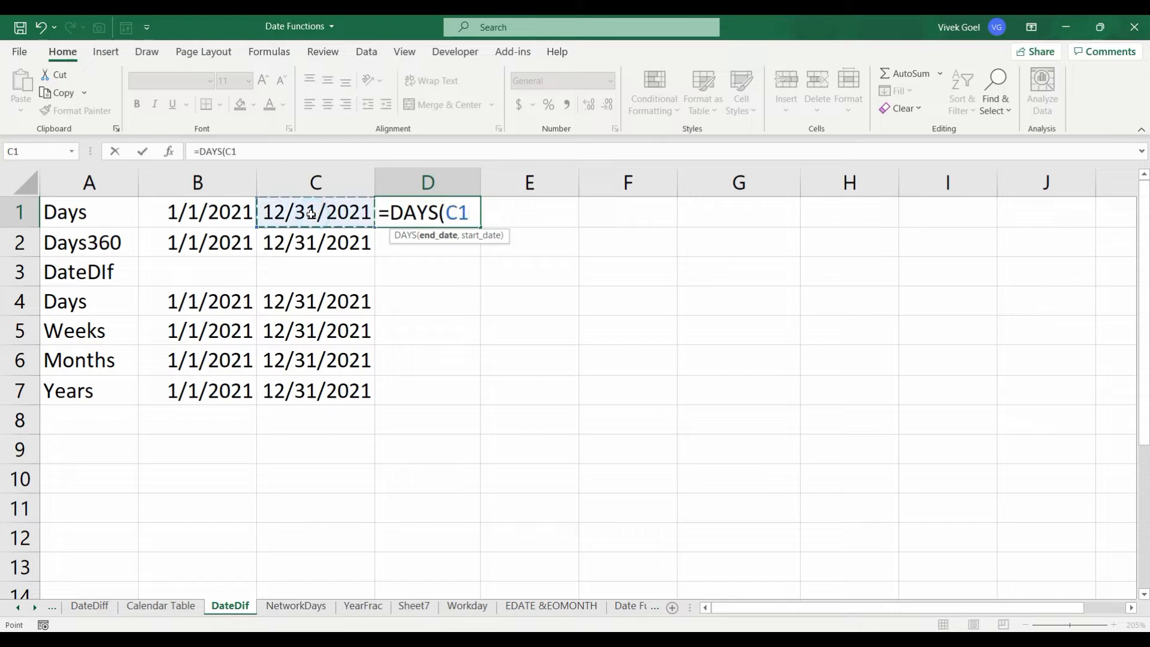
{"action": "type", "text": ","}
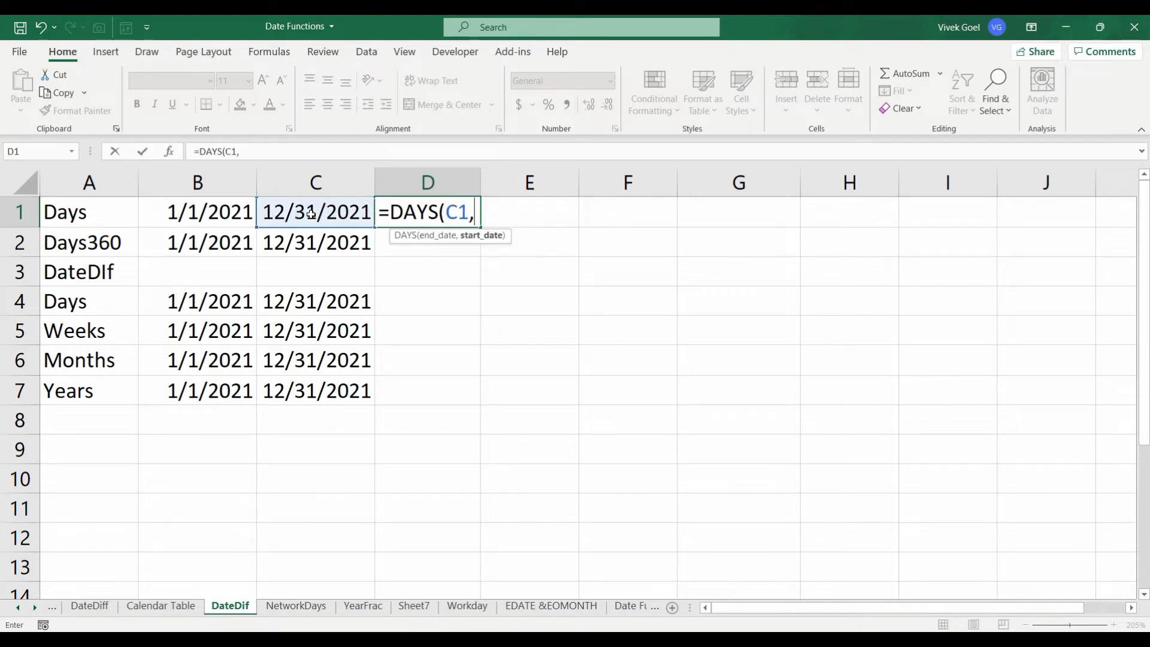
{"action": "left_click", "coordinate": [229, 213]}
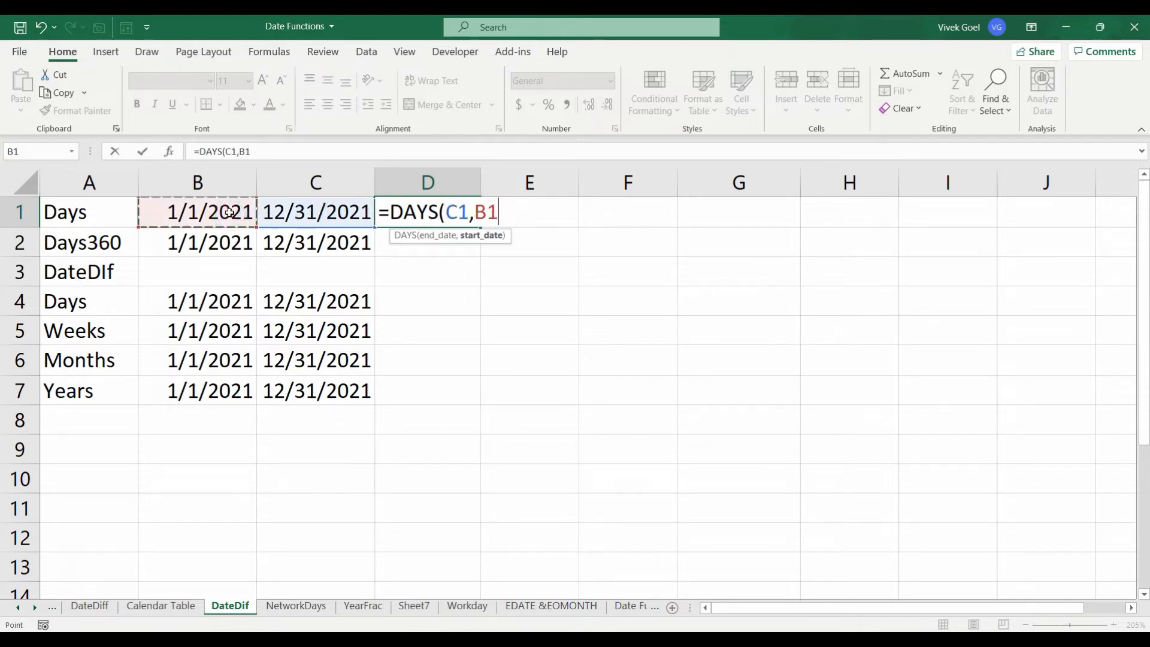
{"action": "type", "text": ")"}
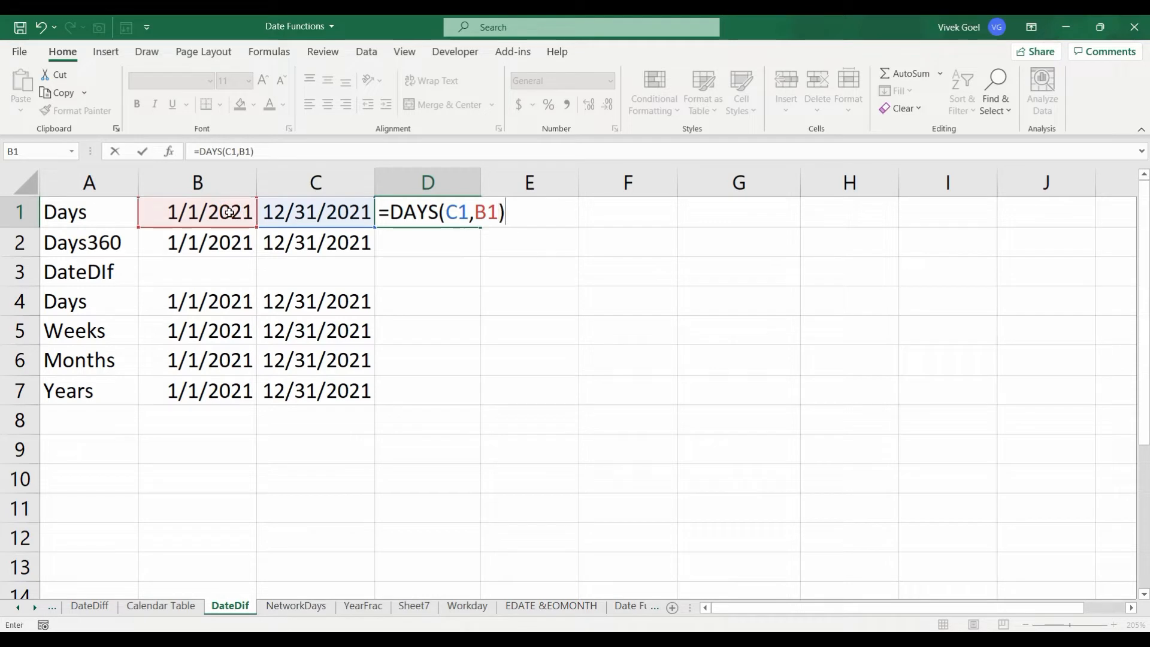
{"action": "key", "text": "Return"}
{"action": "key", "text": "Up"}
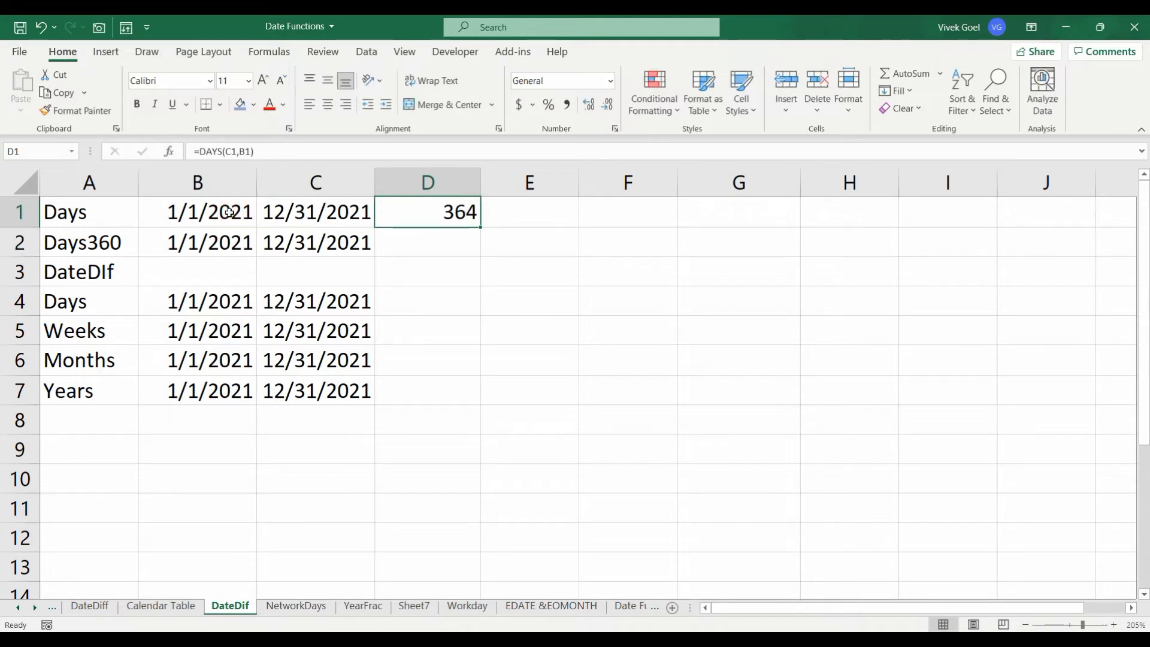
- Copy the two dates in B1:C1 into F1:G1
{"action": "key", "text": "Left"}
{"action": "key", "text": "Left"}
{"action": "key", "text": "shift+Right"}
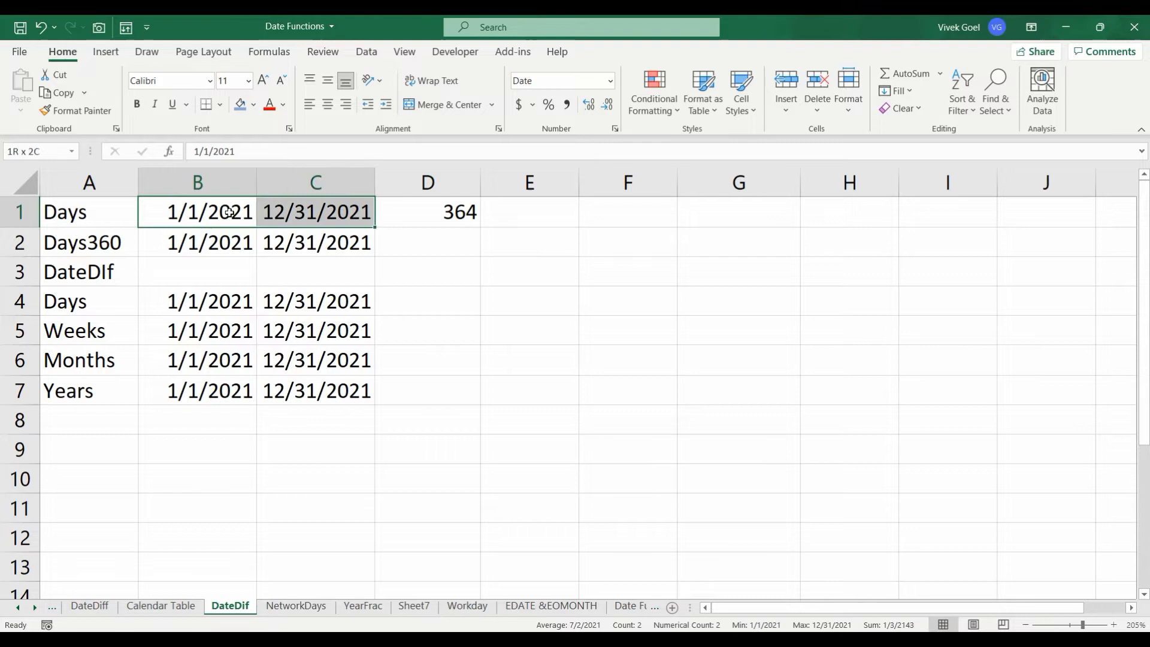
{"action": "key", "text": "ctrl+c"}
{"action": "key", "text": "Right"}
{"action": "key", "text": "Right"}
{"action": "key", "text": "Right"}
{"action": "key", "text": "Right"}
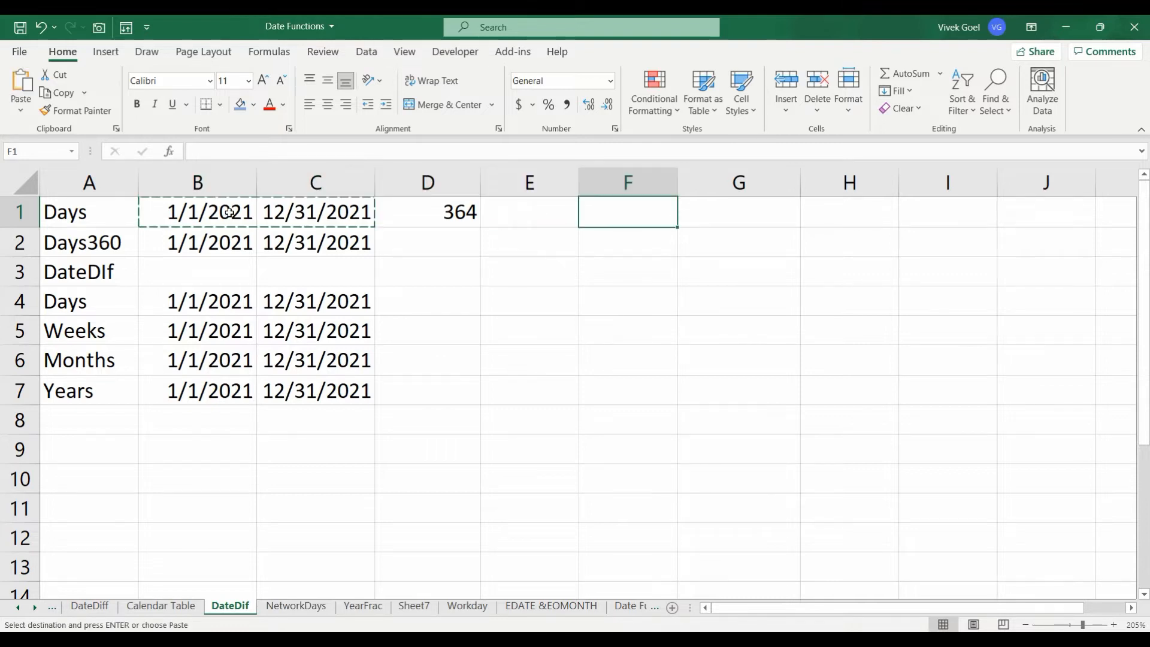
{"action": "key", "text": "shift+Right"}
{"action": "key", "text": "ctrl+v"}
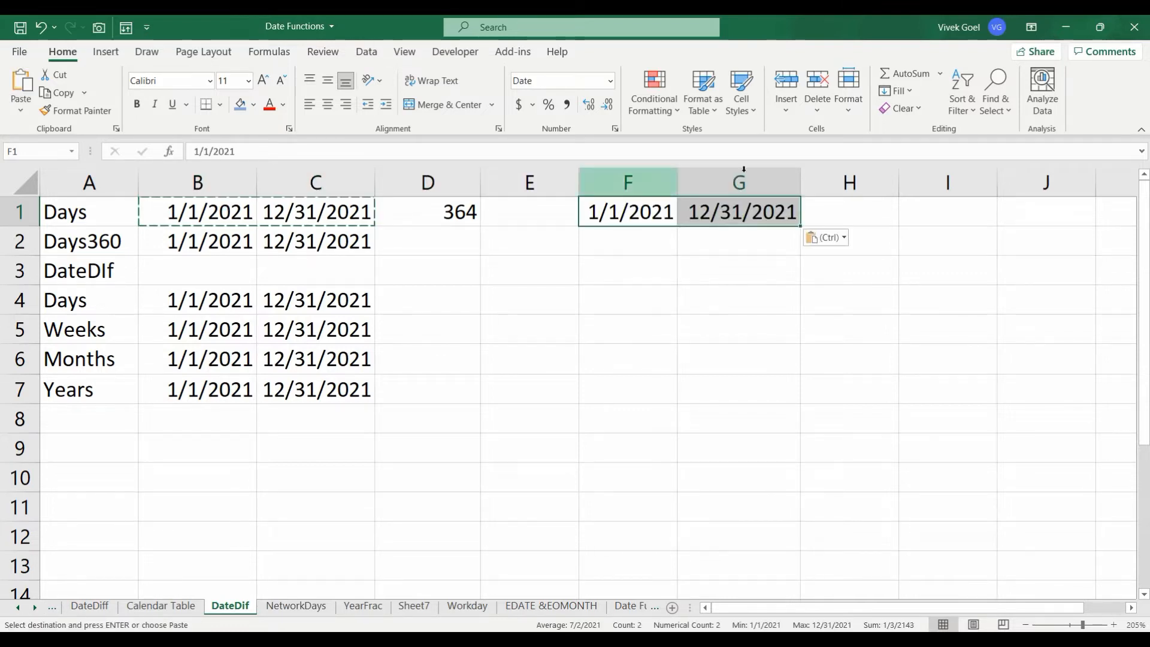
- Format the copied dates in F1:G1 as Number with no decimal places
{"action": "left_click", "coordinate": [612, 82]}
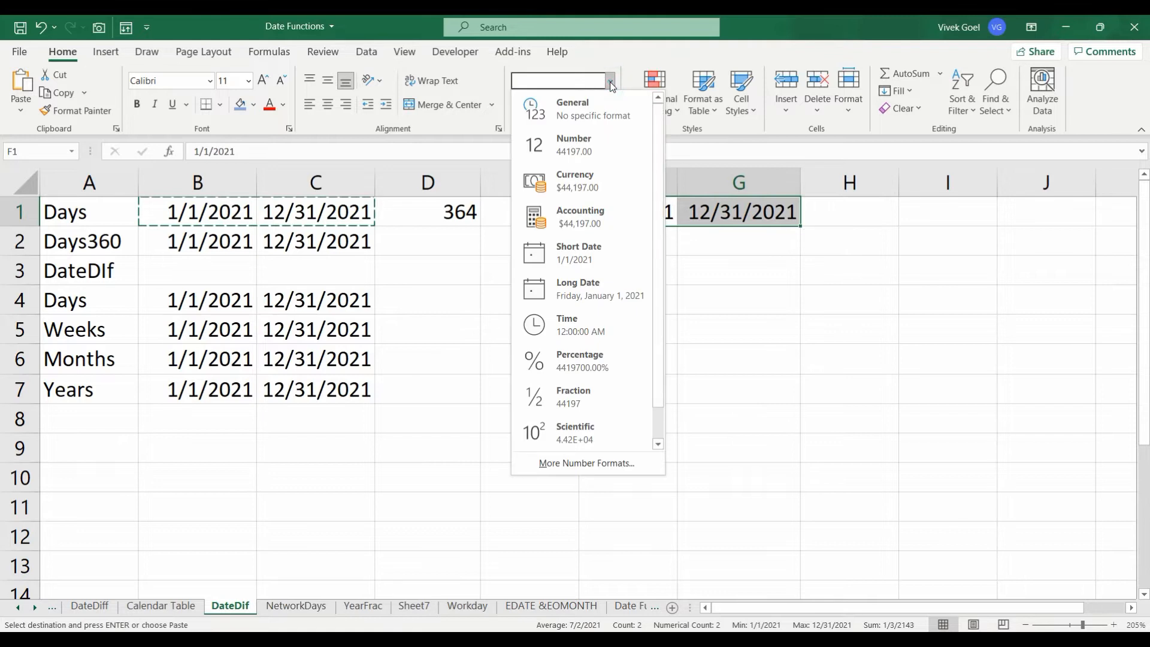
{"action": "left_click", "coordinate": [602, 142]}
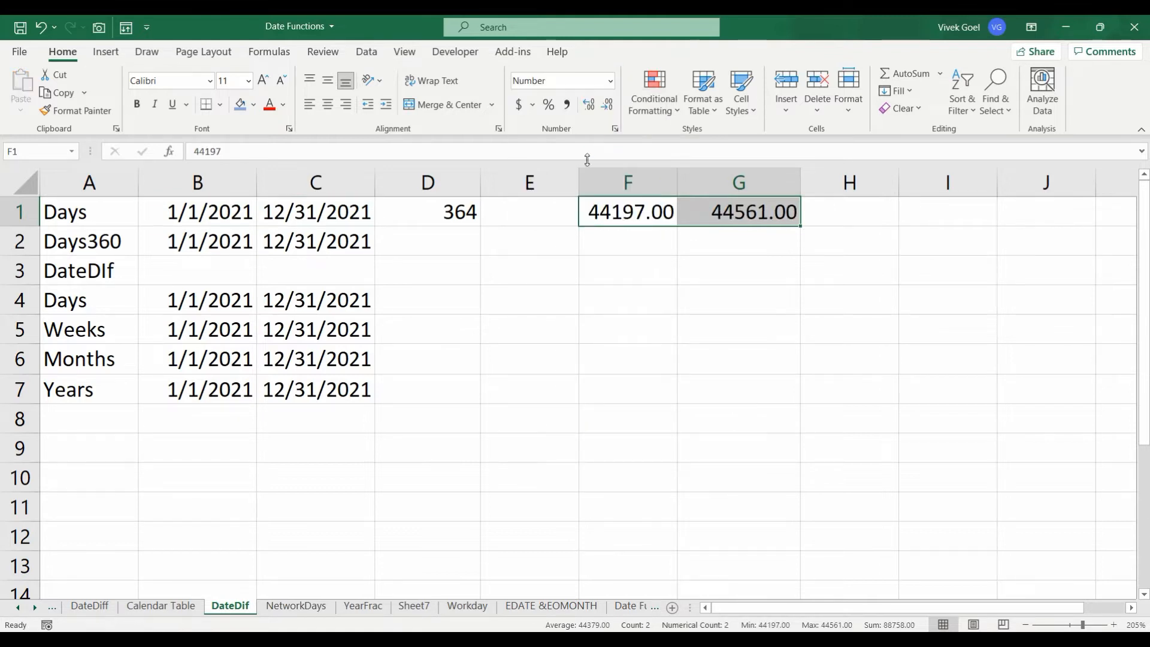
{"action": "left_click", "coordinate": [589, 106]}
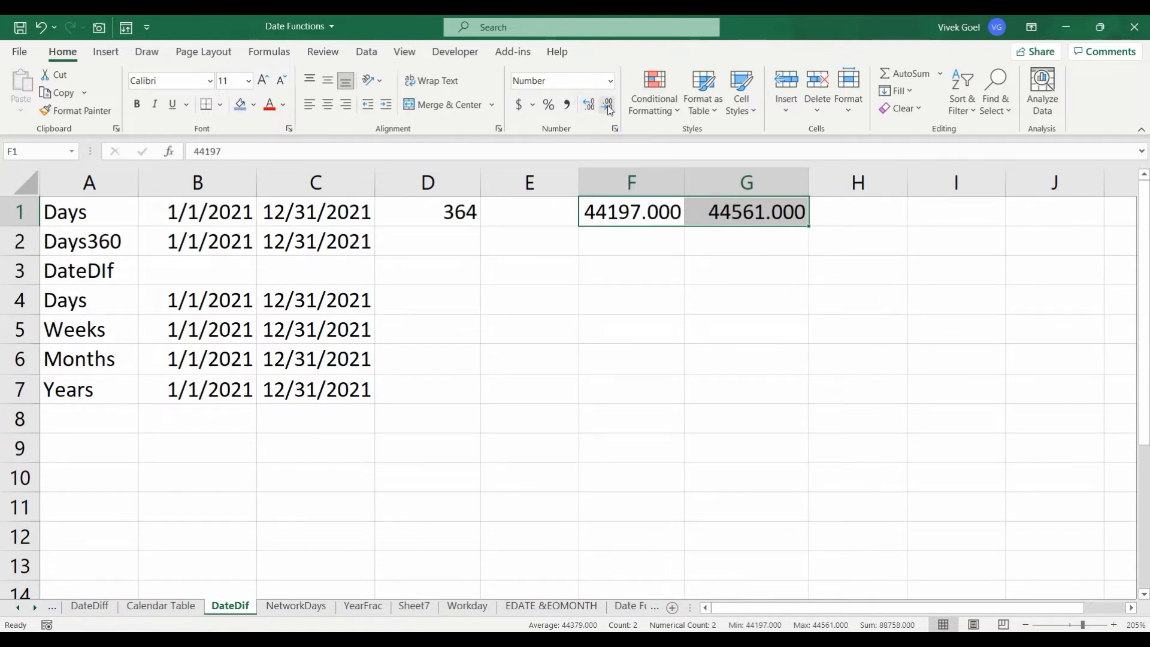
{"action": "left_click", "coordinate": [608, 108]}
{"action": "left_click", "coordinate": [608, 108]}
{"action": "left_click", "coordinate": [608, 108]}
{"action": "left_click", "coordinate": [847, 203]}
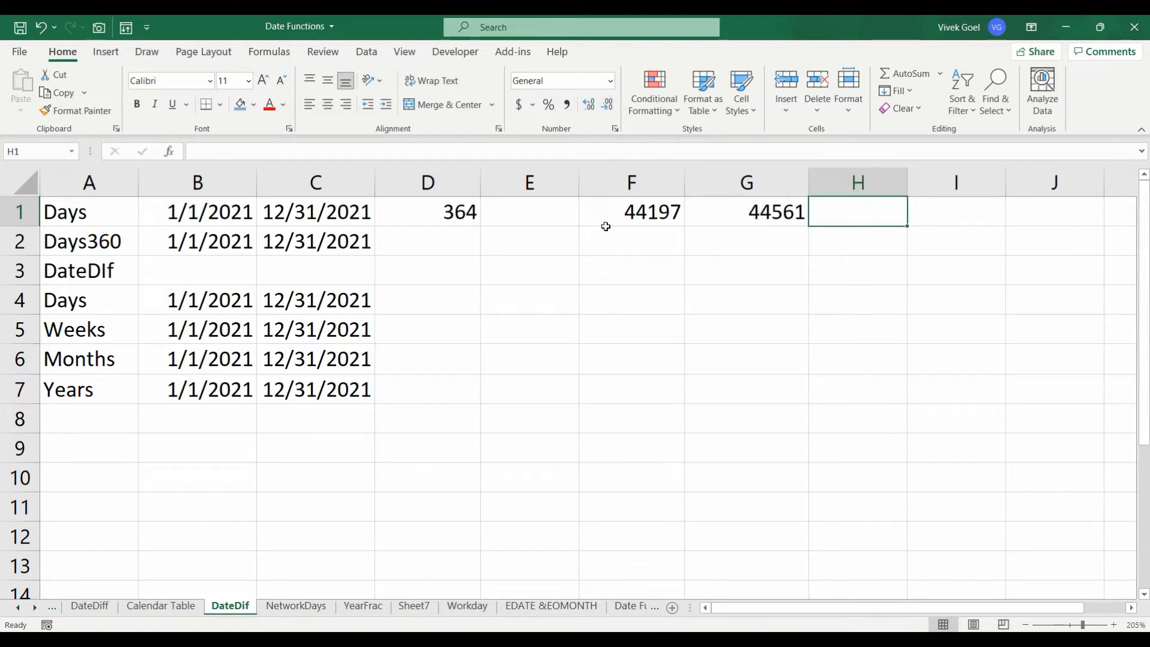
- Clear the contents of F1:G1
{"action": "left_click", "coordinate": [629, 215]}
{"action": "key", "text": "shift+Right"}
{"action": "key", "text": "Delete"}
{"action": "key", "text": "Down"}
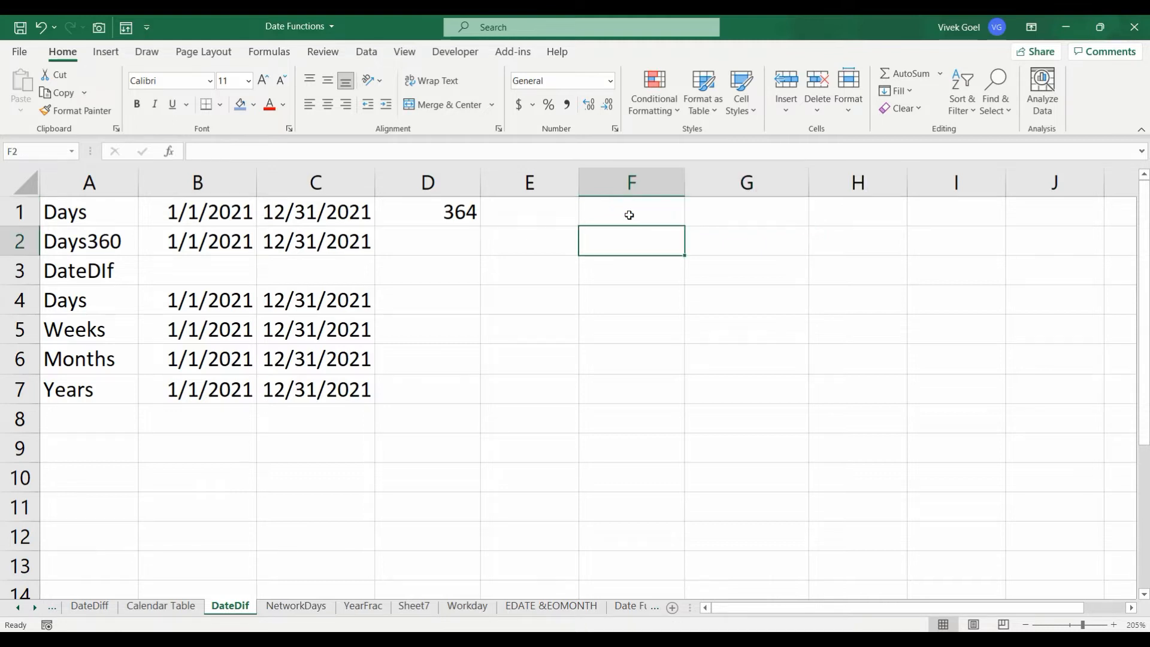
- Enter the formula =DAYS360(B2,C2) in D2 to count the days on a 360-day year
{"action": "key", "text": "Left"}
{"action": "key", "text": "Left"}
{"action": "type", "text": "=days"}
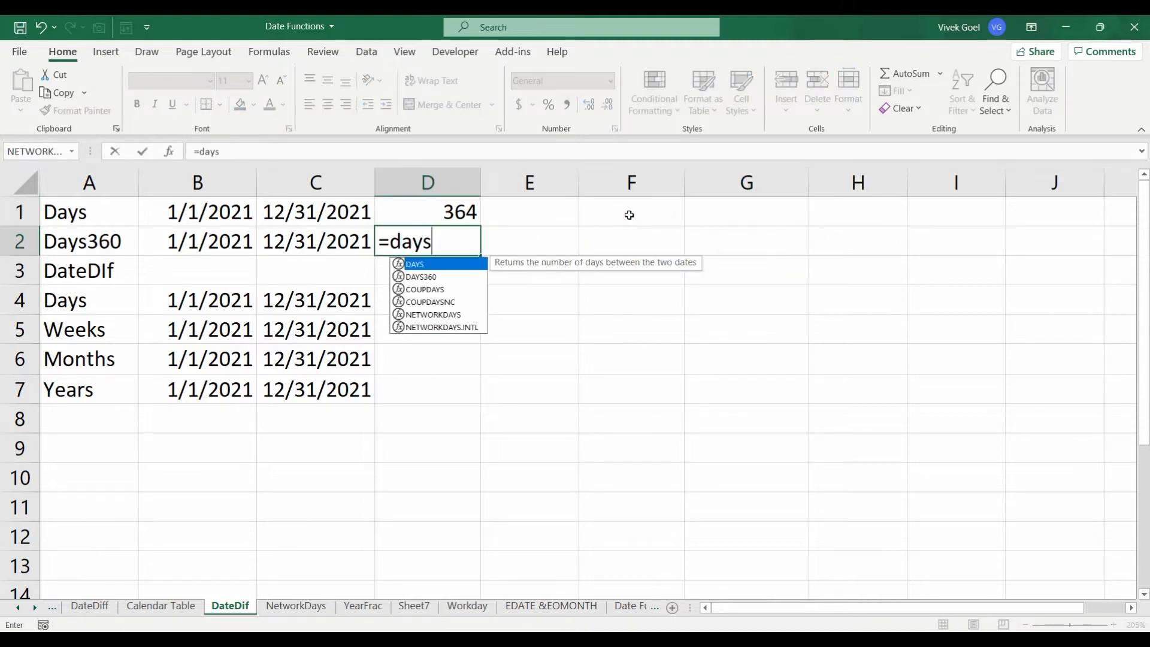
{"action": "key", "text": "Down"}
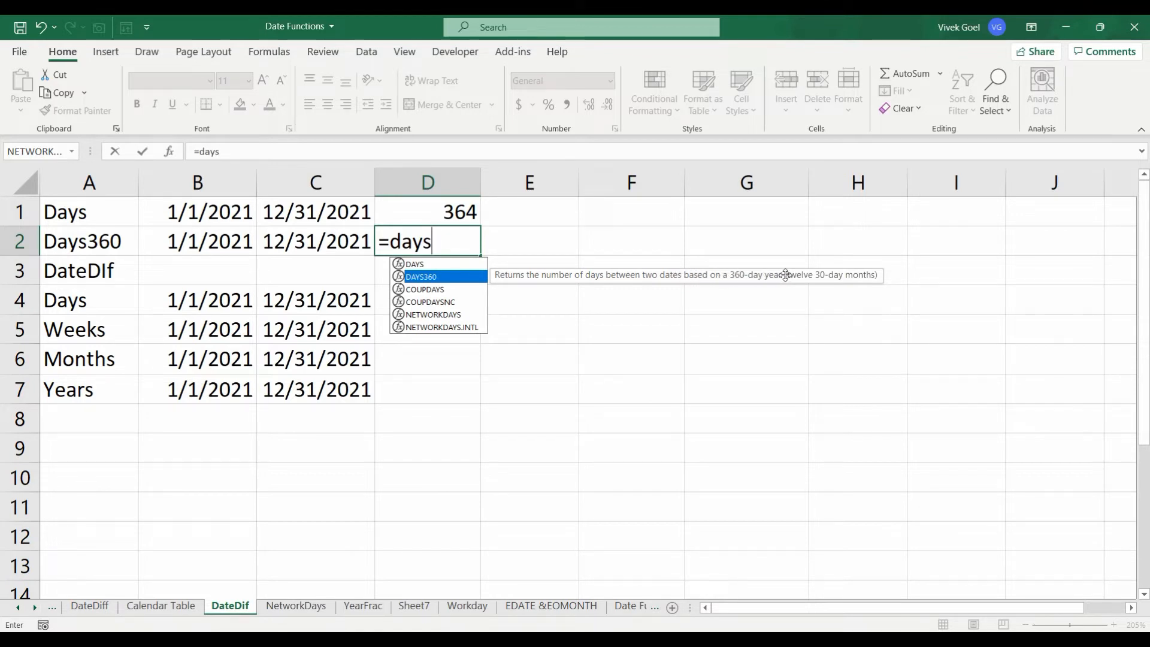
{"action": "key", "text": "Tab"}
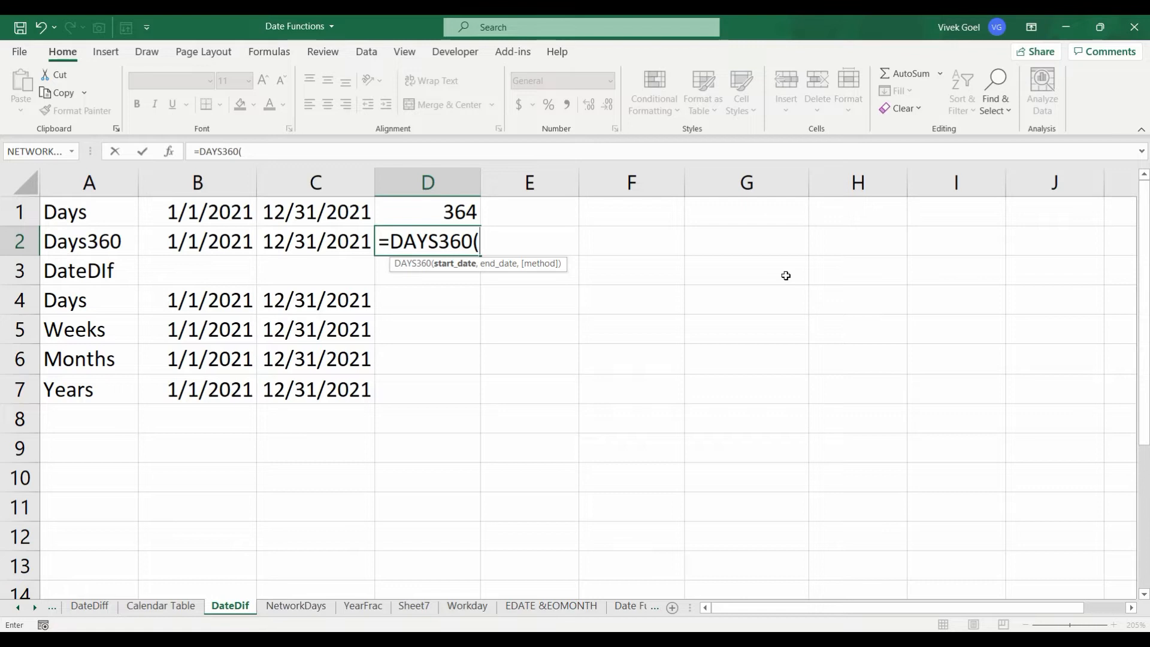
{"action": "left_click", "coordinate": [238, 240]}
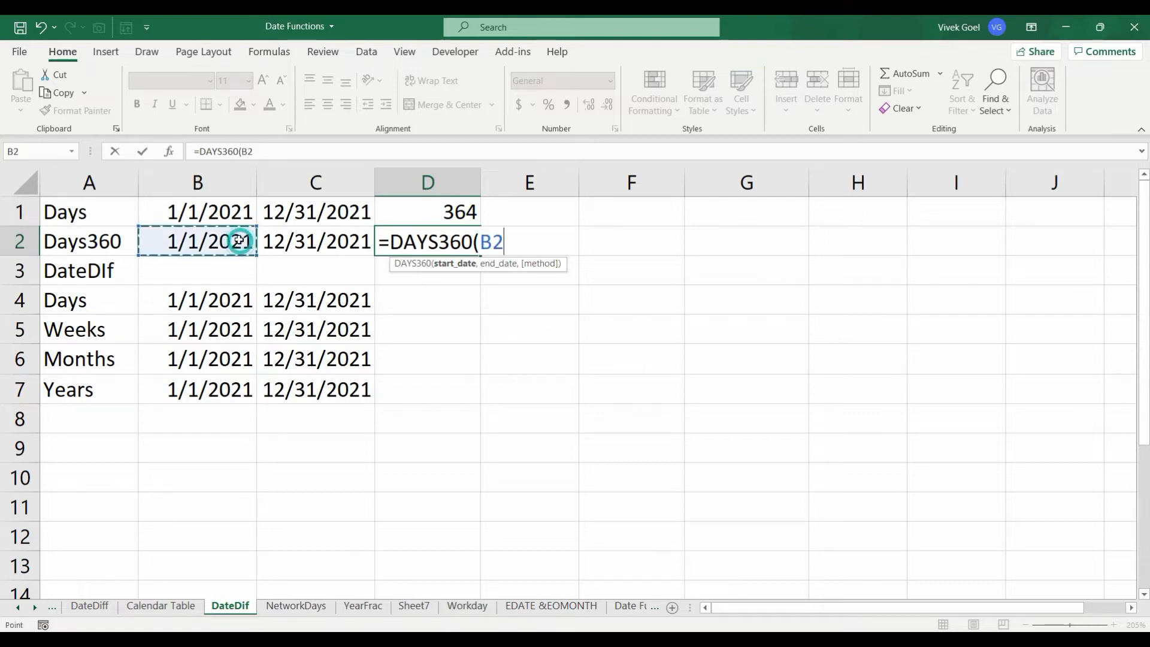
{"action": "type", "text": ","}
{"action": "left_click", "coordinate": [313, 239]}
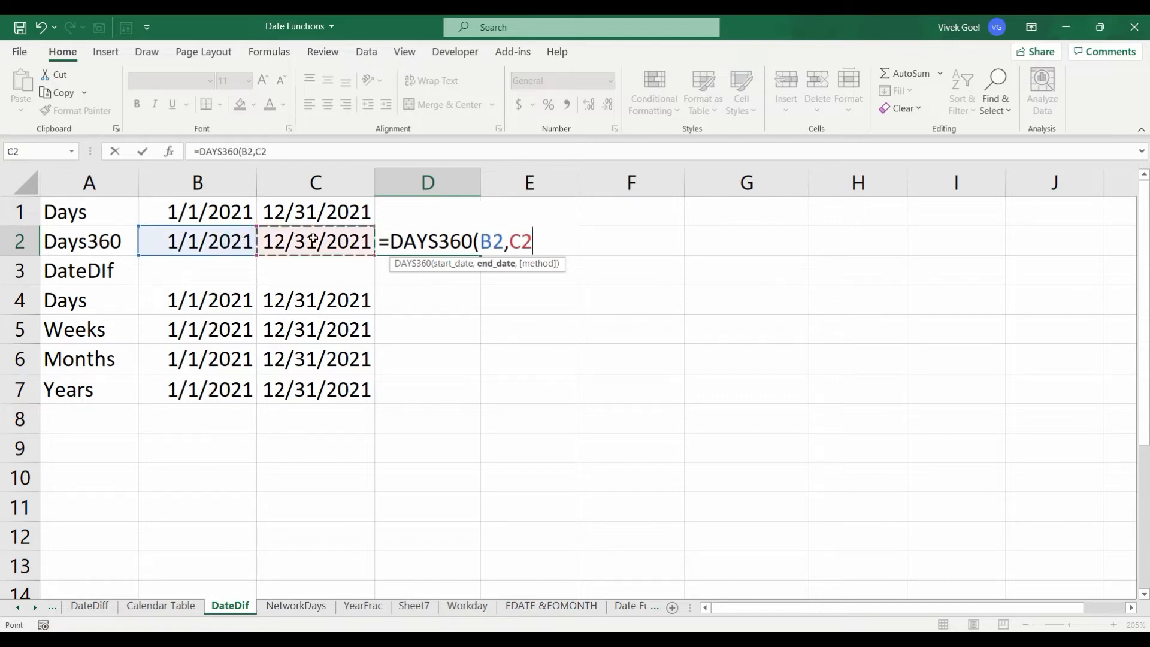
{"action": "type", "text": ")"}
{"action": "key", "text": "ctrl+Return"}
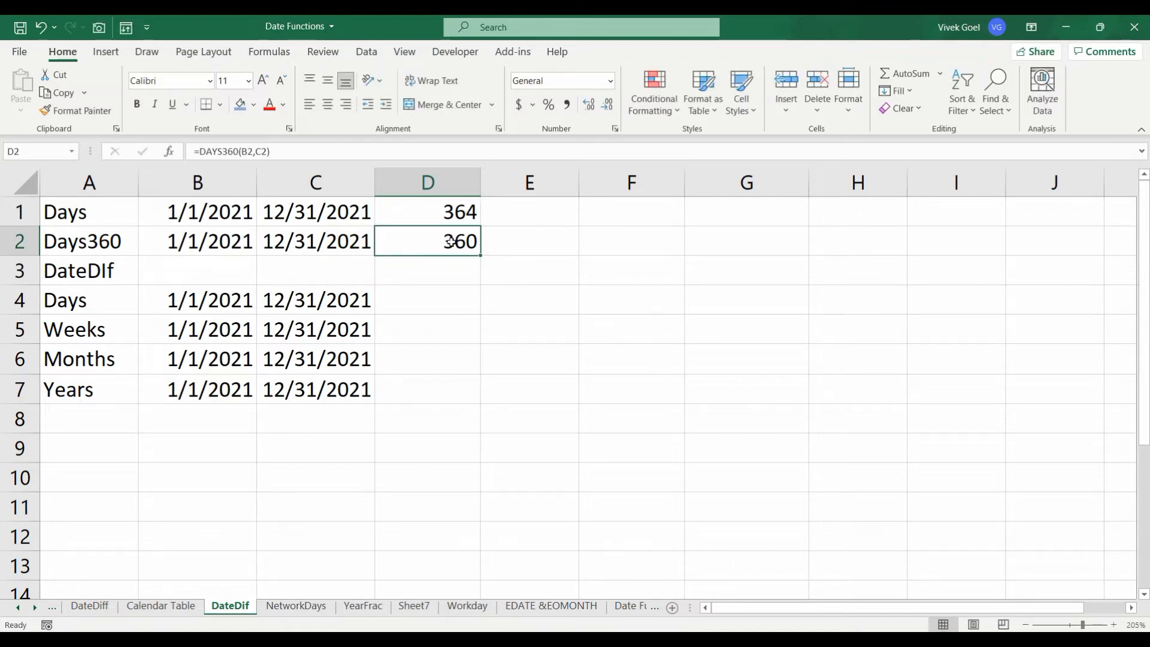
{"action": "left_click", "coordinate": [498, 245]}
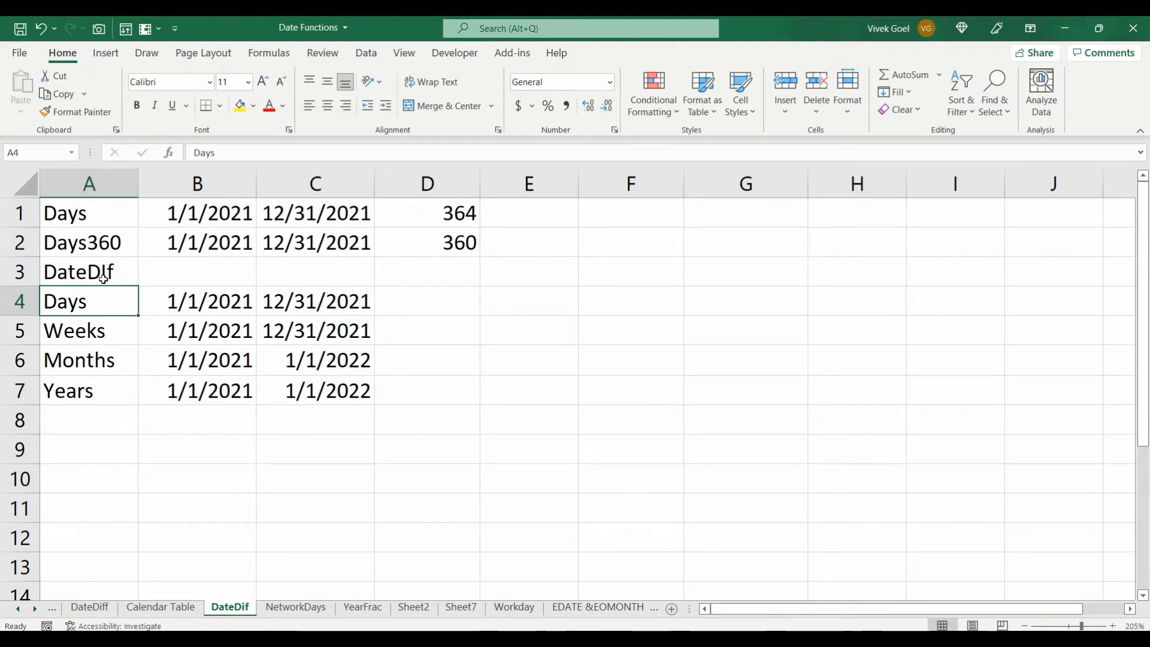
- Enter the labels Days, Months and Years in cells F4, F5 and F6
{"action": "left_click", "coordinate": [103, 279]}
{"action": "left_click", "coordinate": [220, 309]}
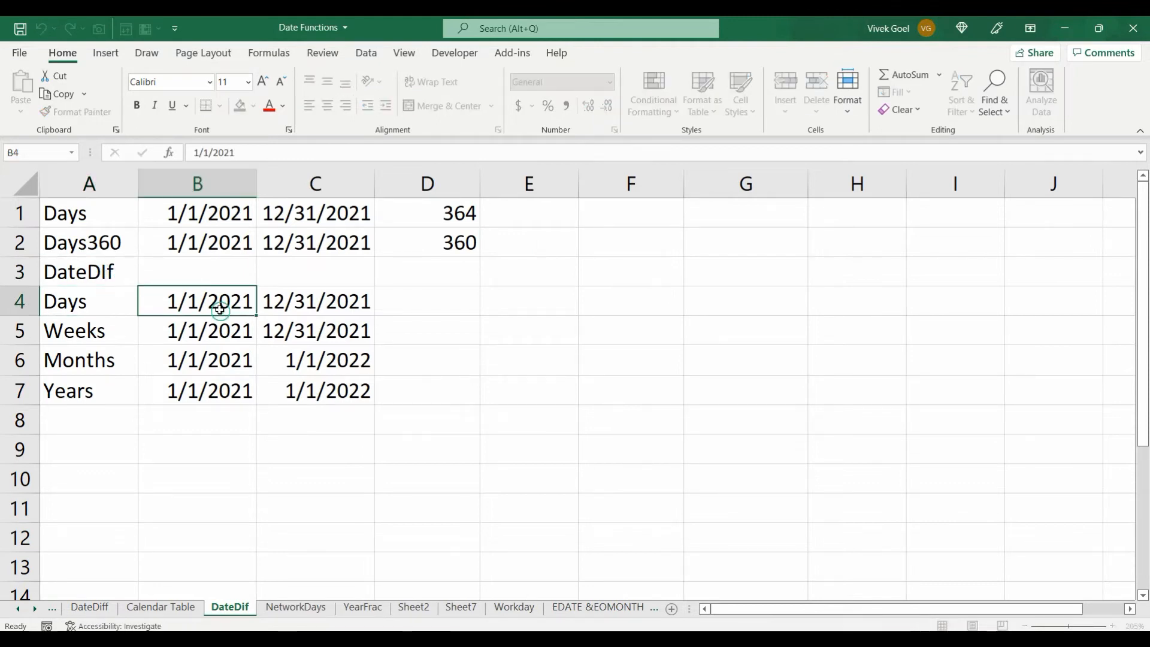
{"action": "left_click_drag", "start_coordinate": [220, 308], "coordinate": [323, 309]}
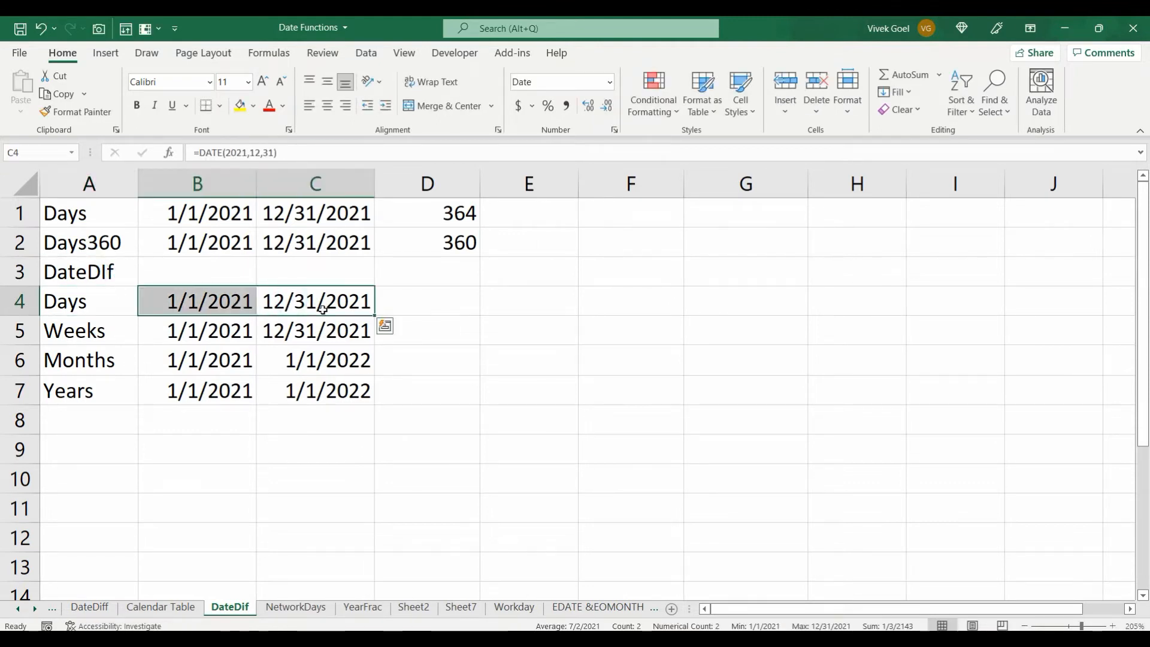
{"action": "left_click", "coordinate": [428, 301]}
{"action": "key", "text": "Right"}
{"action": "key", "text": "Right"}
{"action": "type", "text": "Days"}
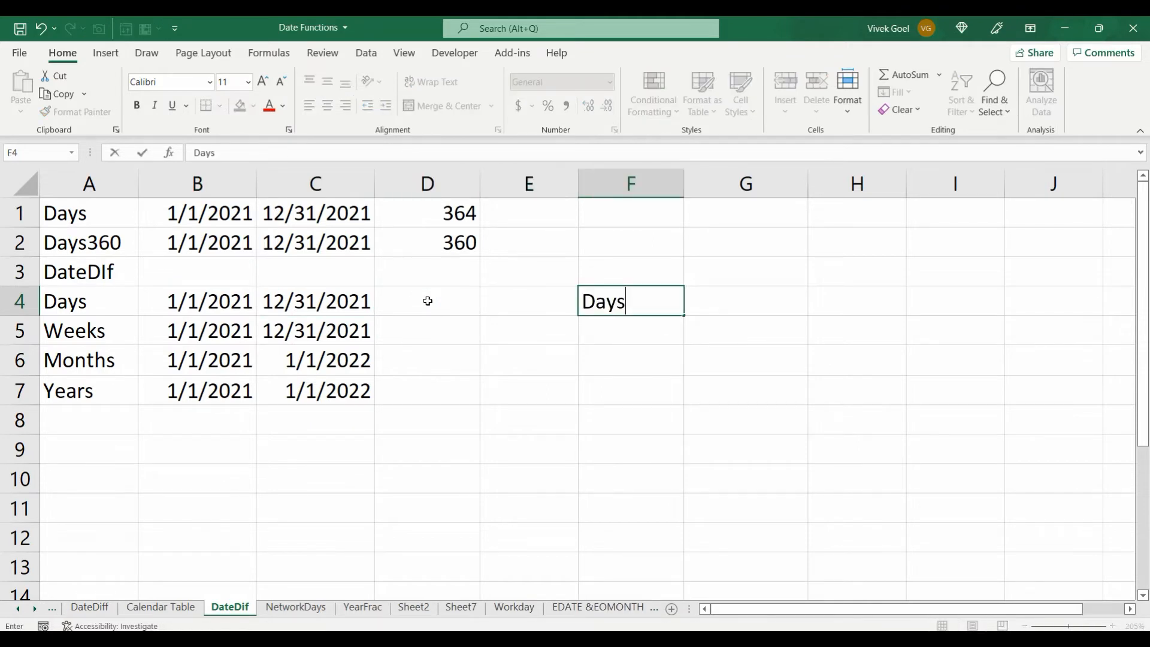
{"action": "key", "text": "Return"}
{"action": "type", "text": "Months"}
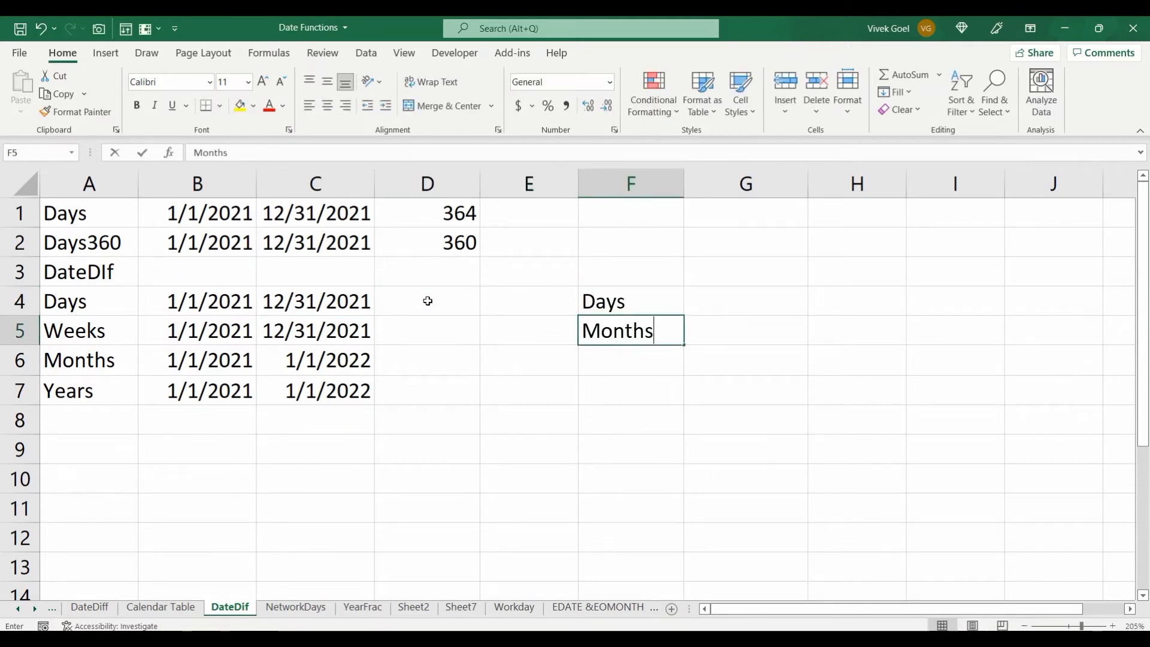
{"action": "key", "text": "Return"}
{"action": "type", "text": "Years"}
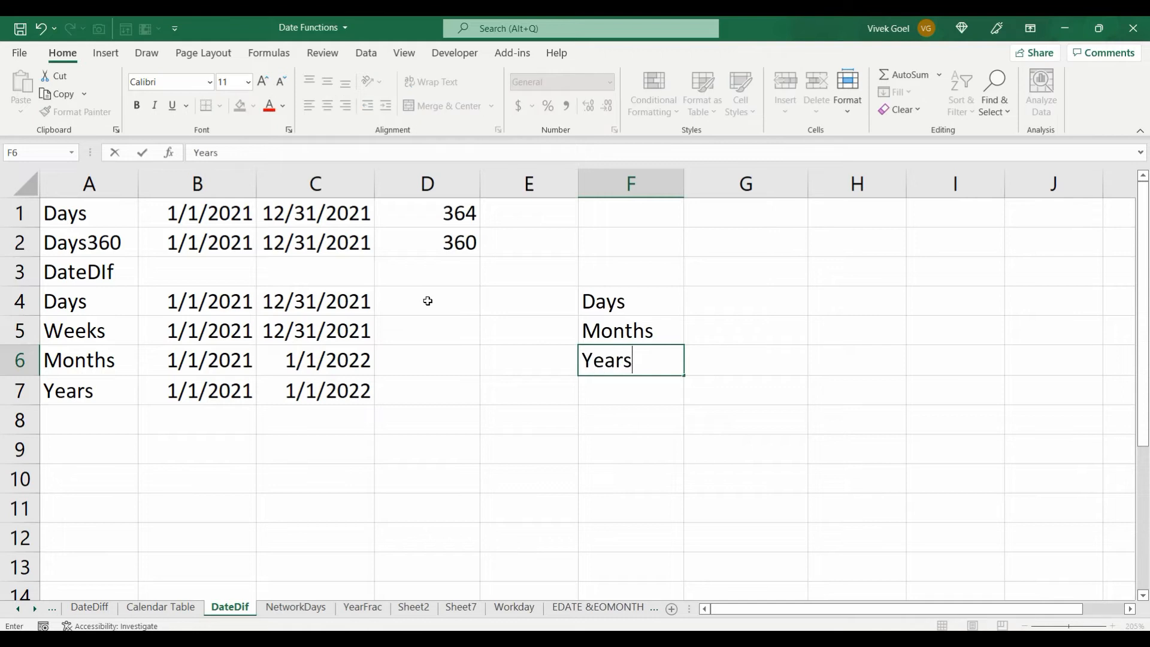
{"action": "key", "text": "Return"}
{"action": "key", "text": "Up"}
{"action": "key", "text": "Up"}
{"action": "key", "text": "Up"}
{"action": "key", "text": "Left"}
{"action": "key", "text": "Left"}
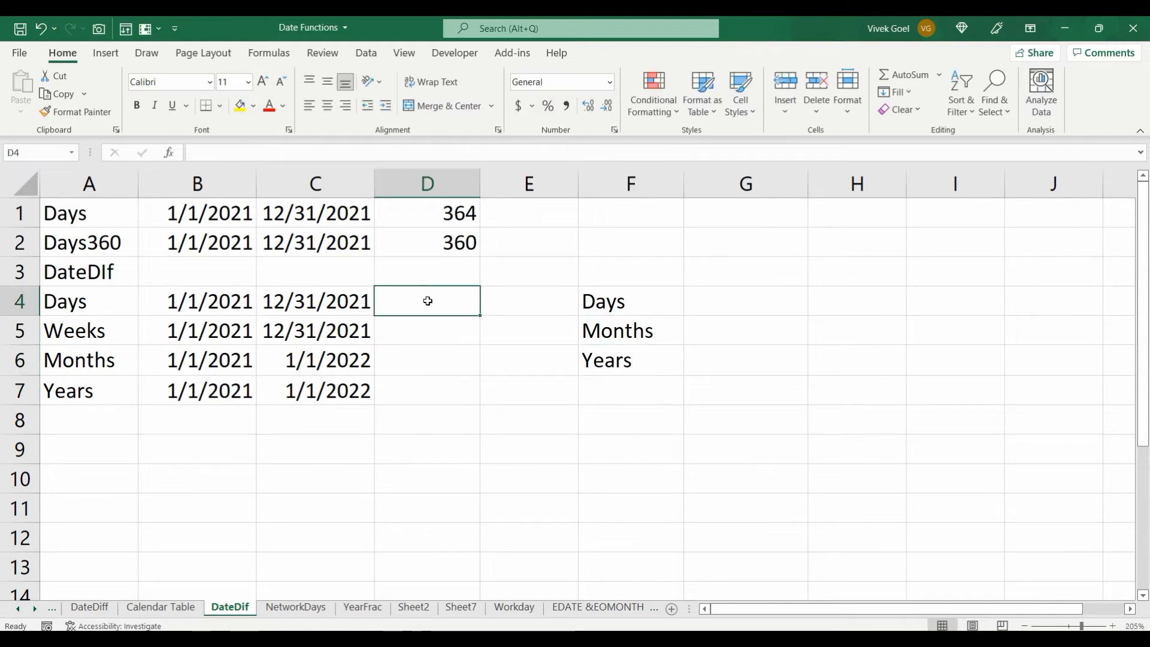
{"action": "type", "text": "="}
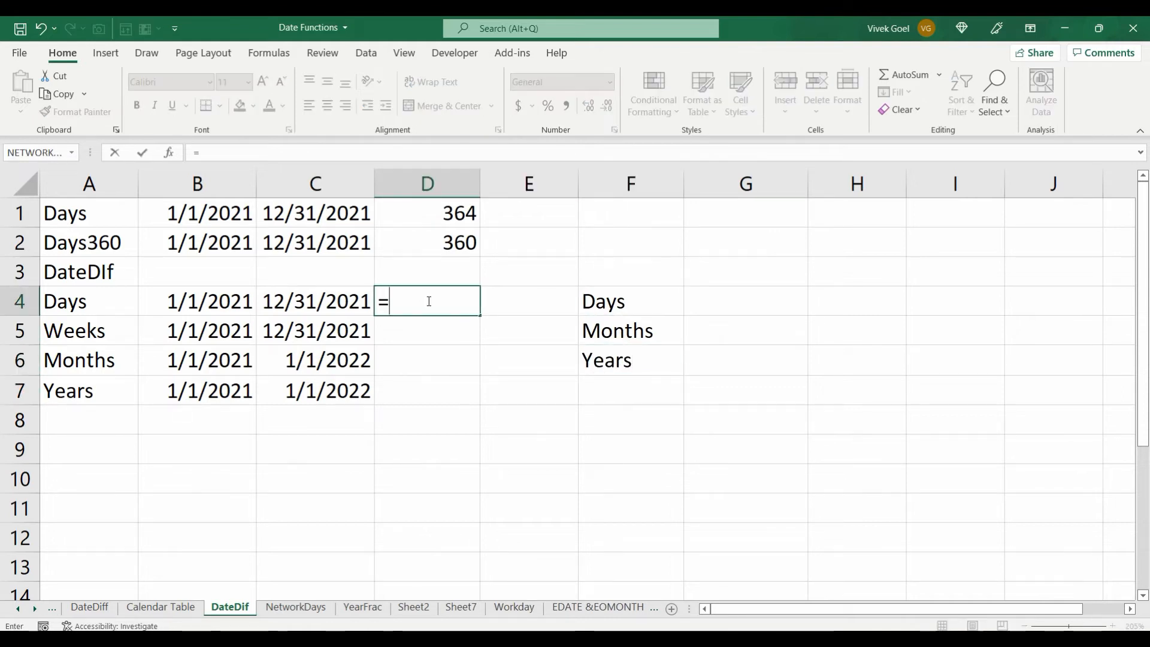
{"action": "type", "text": "datedif"}
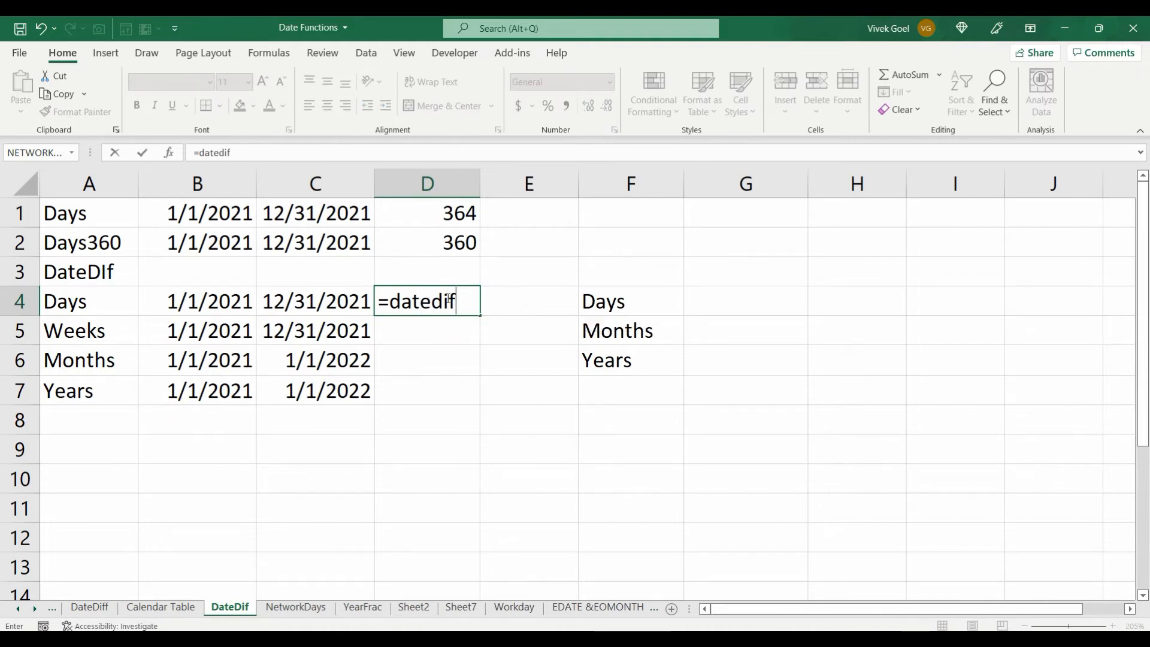
{"action": "type", "text": "("}
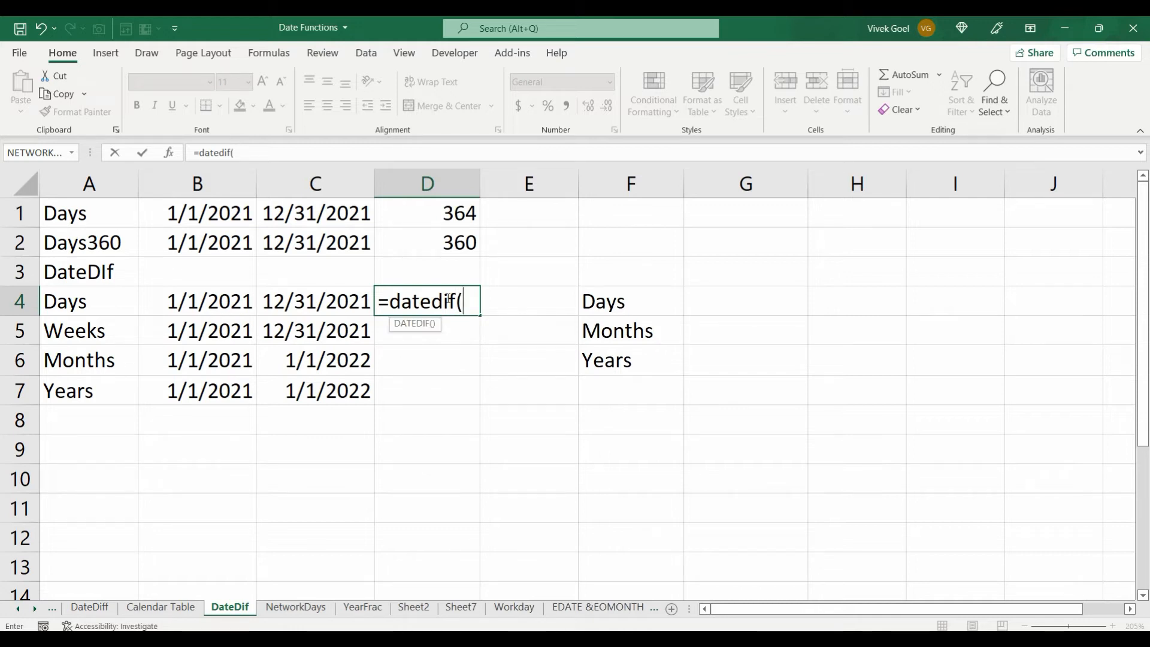
{"action": "left_click", "coordinate": [228, 303]}
{"action": "type", "text": ","}
{"action": "left_click", "coordinate": [288, 304]}
{"action": "type", "text": ",\"d"}
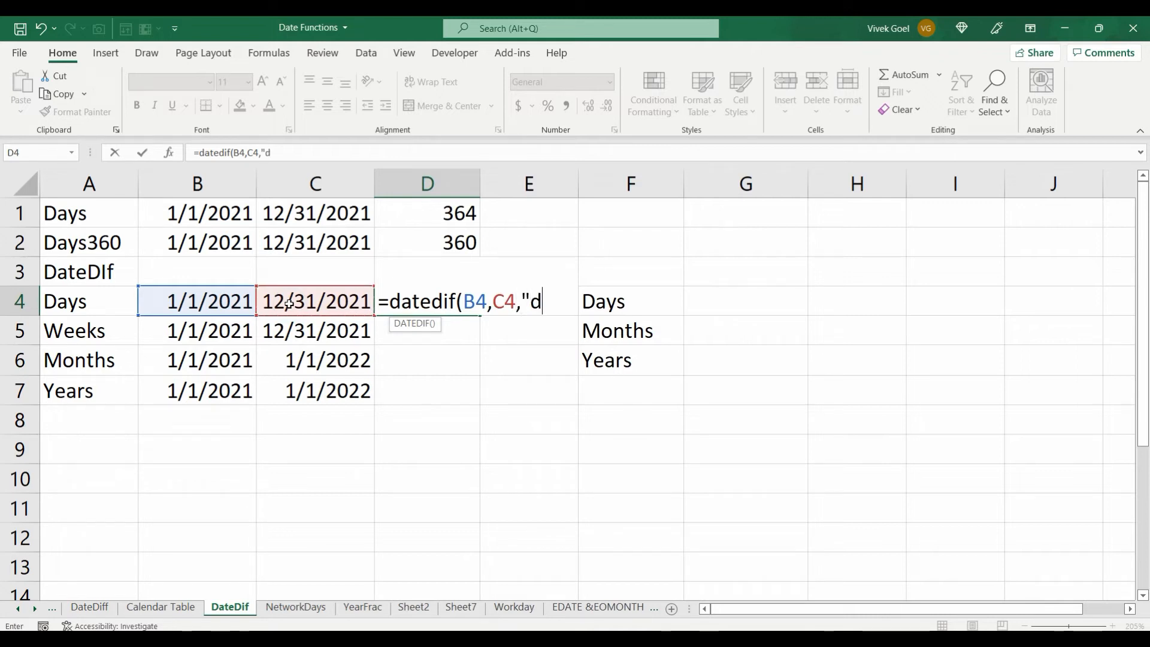
{"action": "type", "text": "\""}
{"action": "key", "text": "BackSpace"}
{"action": "key", "text": "BackSpace"}
{"action": "type", "text": "m"}
{"action": "key", "text": "BackSpace"}
{"action": "type", "text": "y"}
{"action": "key", "text": "Escape"}
- Try a DATEDIF formula in D4 with the dates reversed, using C4 first, B4 second and the unit "d"
{"action": "type", "text": "=date"}
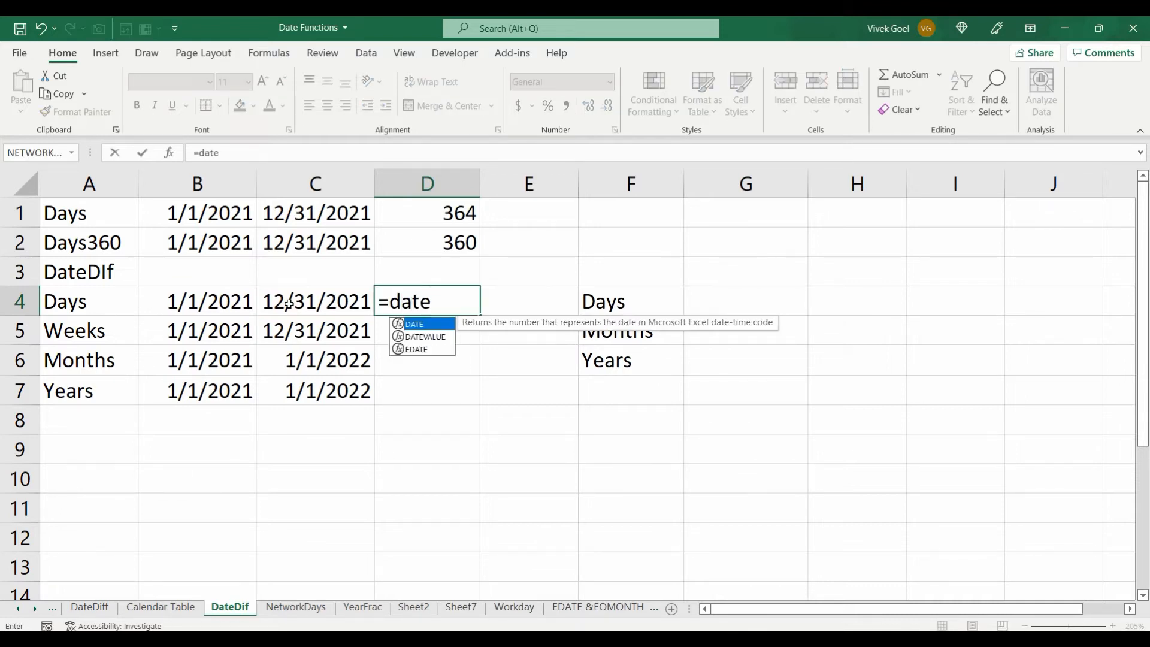
{"action": "type", "text": "dif("}
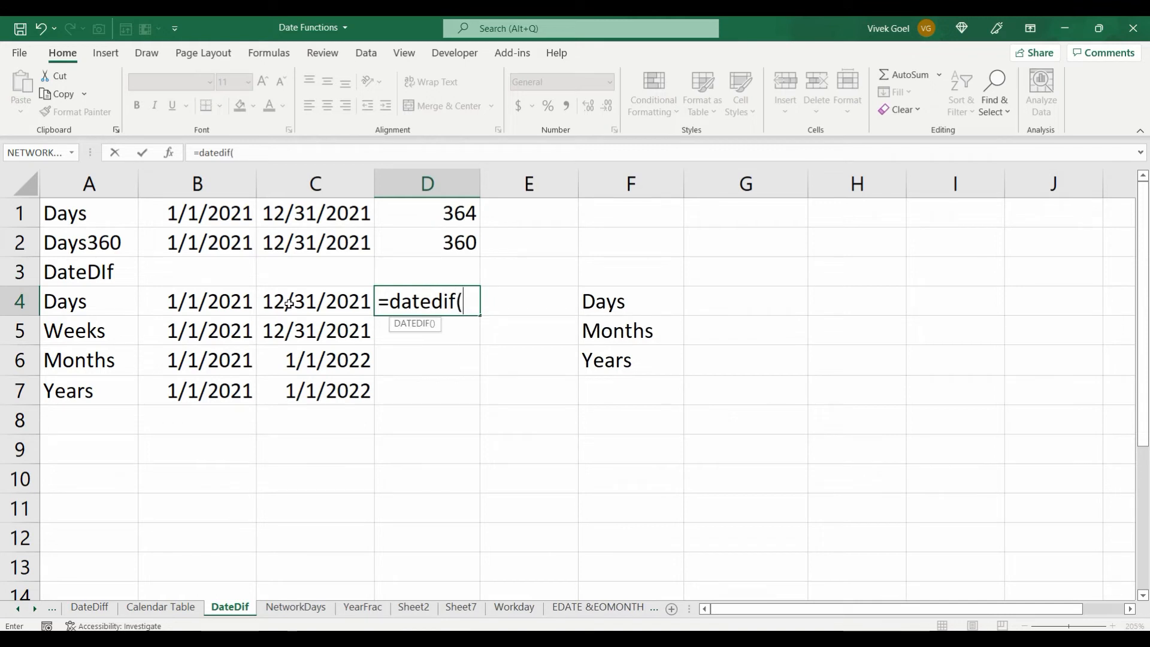
{"action": "left_click", "coordinate": [288, 304]}
{"action": "type", "text": ","}
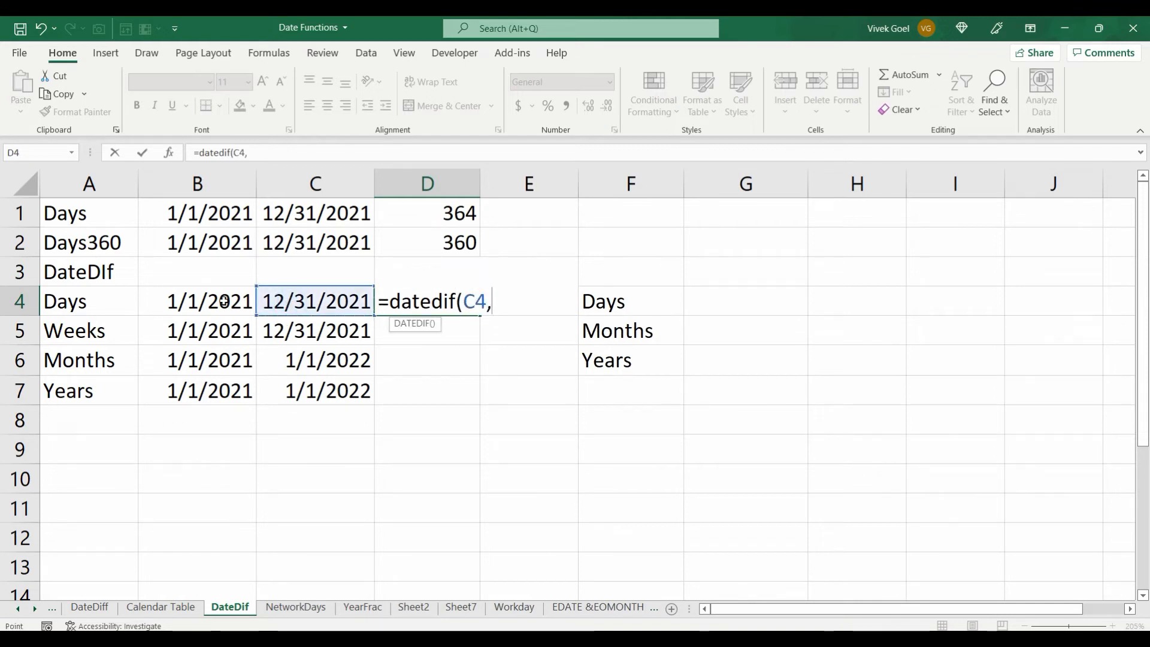
{"action": "left_click", "coordinate": [224, 301]}
{"action": "type", "text": ",\"d\""}
{"action": "key", "text": "Return"}
{"action": "key", "text": "Up"}
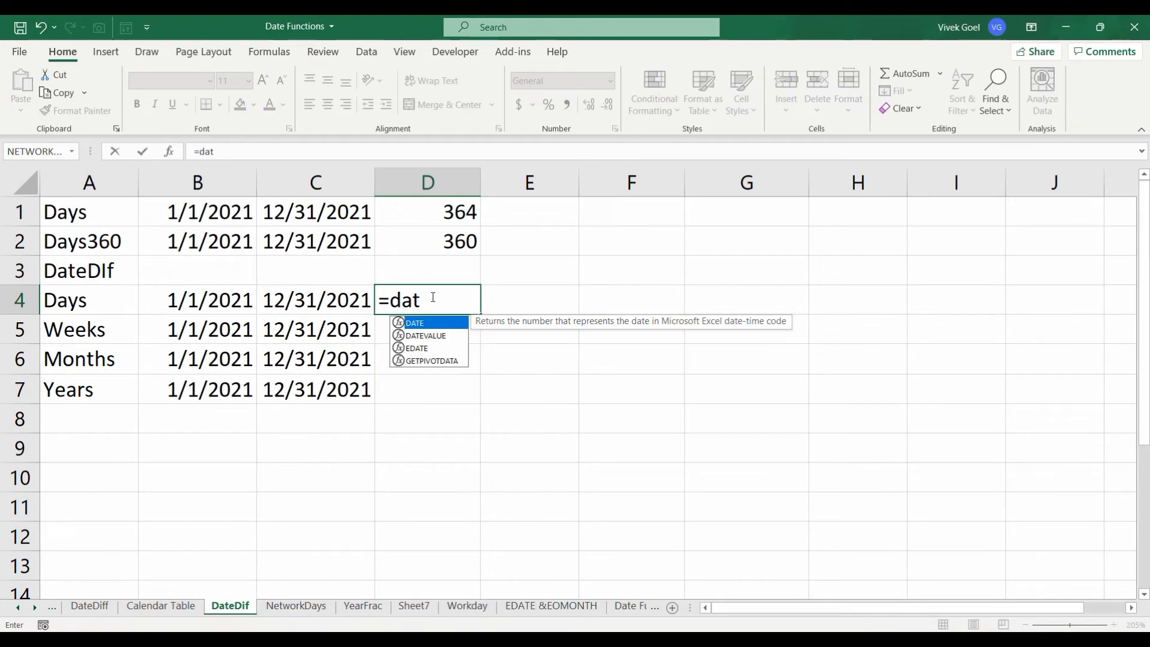
- Enter the formula =DATEDIF(B4,C4,"d") in D4 to count the days between the two dates
{"action": "type", "text": "ed"}
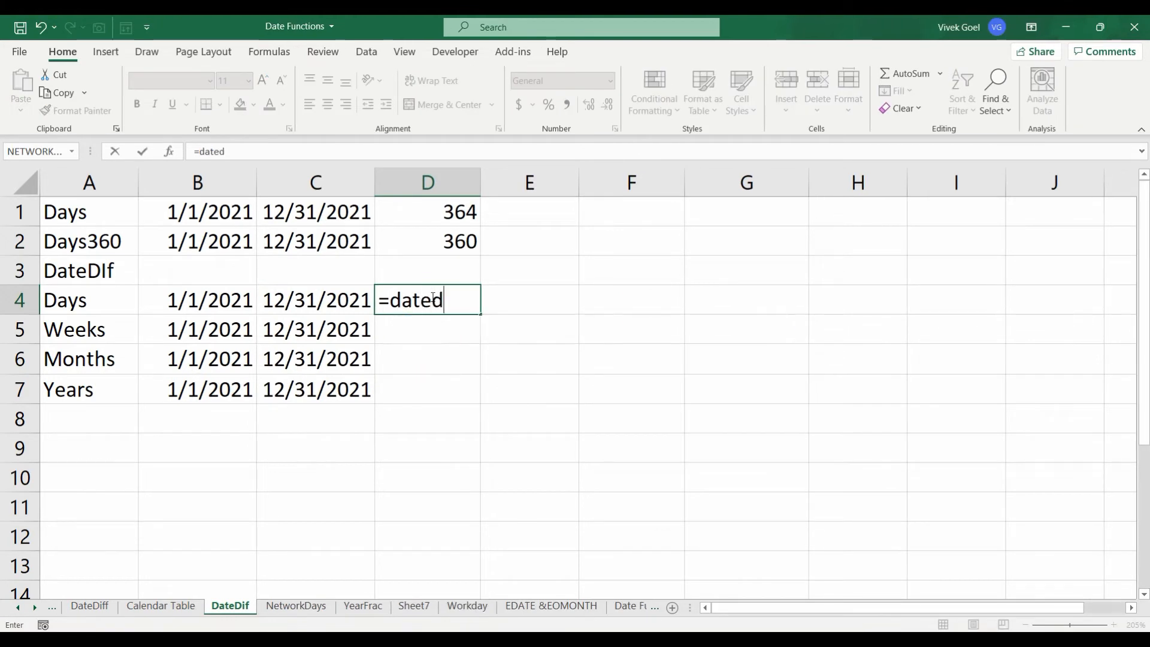
{"action": "type", "text": "if("}
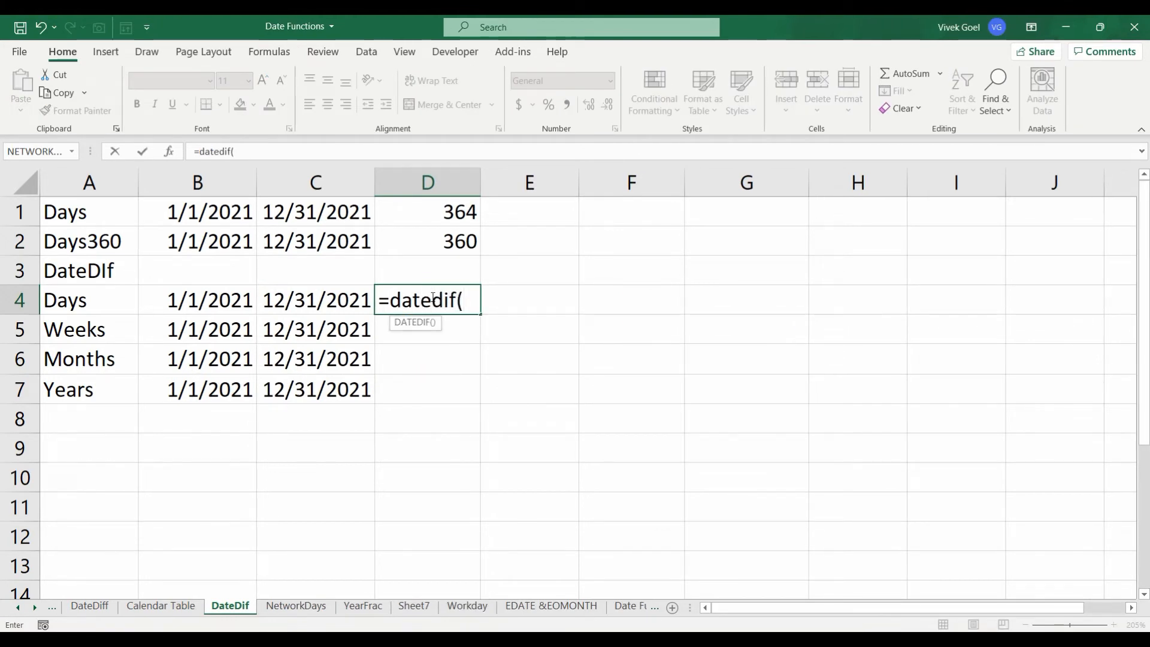
{"action": "left_click", "coordinate": [236, 302]}
{"action": "type", "text": ","}
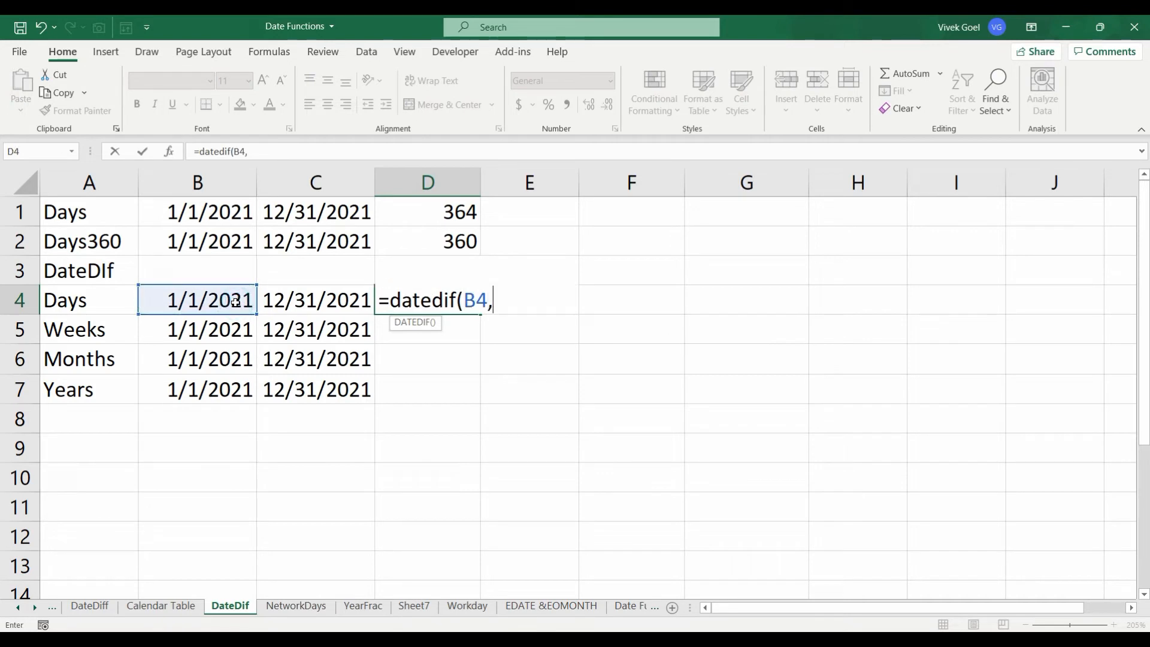
{"action": "left_click", "coordinate": [301, 306]}
{"action": "type", "text": ",\"d\")"}
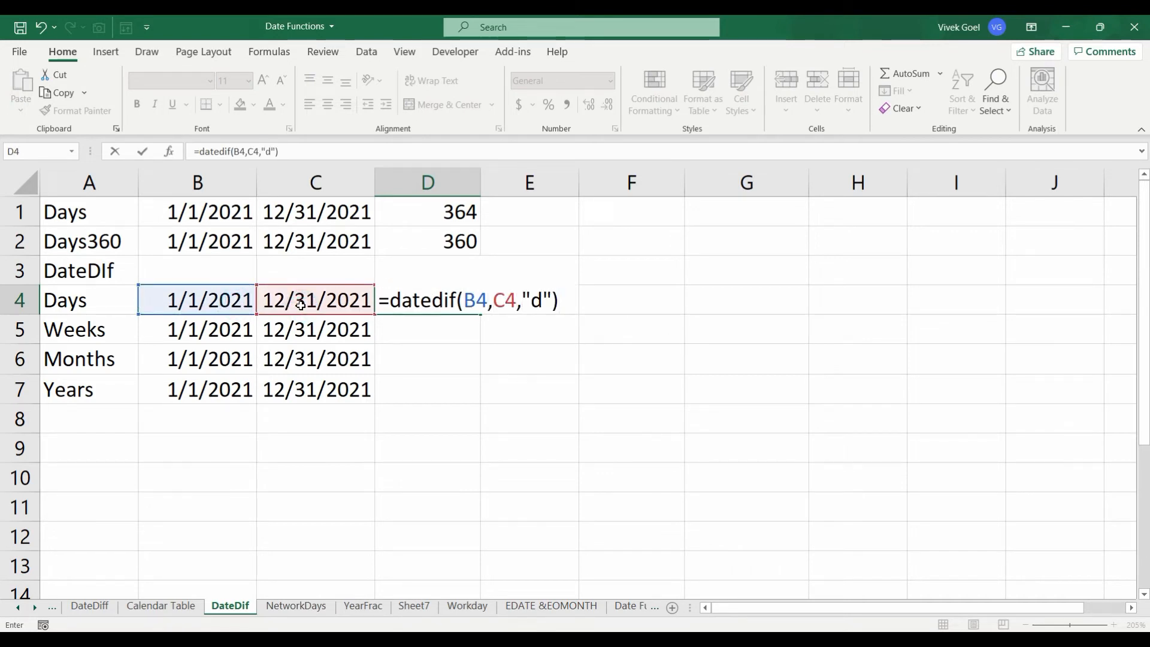
{"action": "key", "text": "ctrl+Return"}
{"action": "left_click", "coordinate": [460, 217]}
{"action": "left_click", "coordinate": [465, 300]}
- Enter the formula =D4/7 in D5 to convert the day difference into weeks
{"action": "key", "text": "Down"}
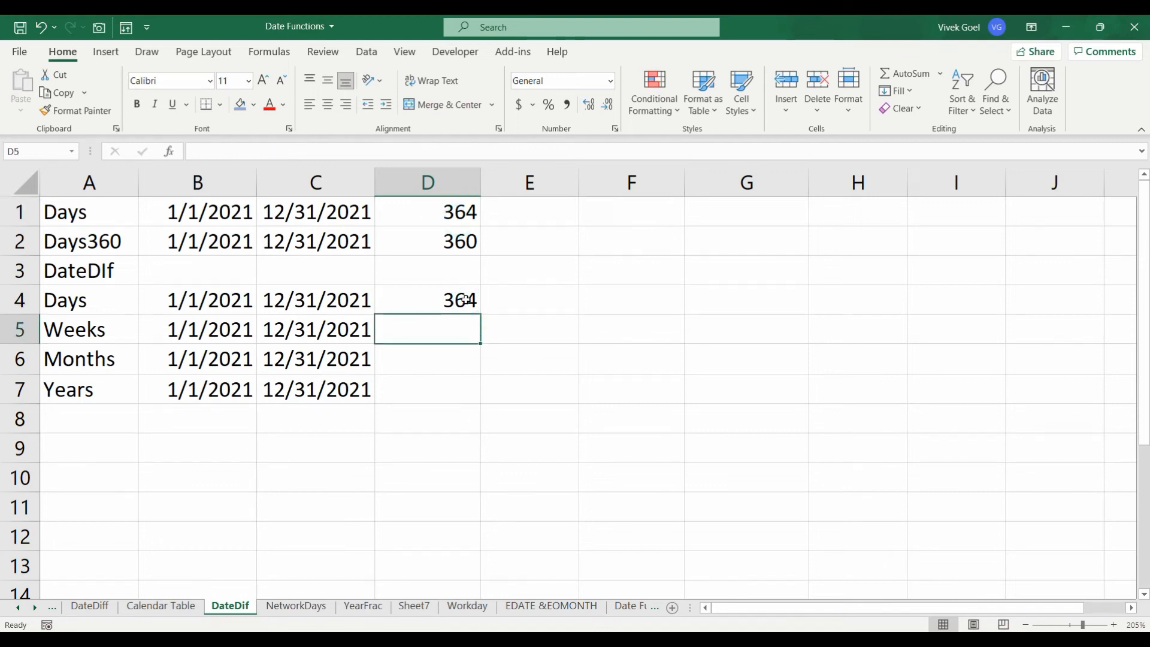
{"action": "type", "text": "="}
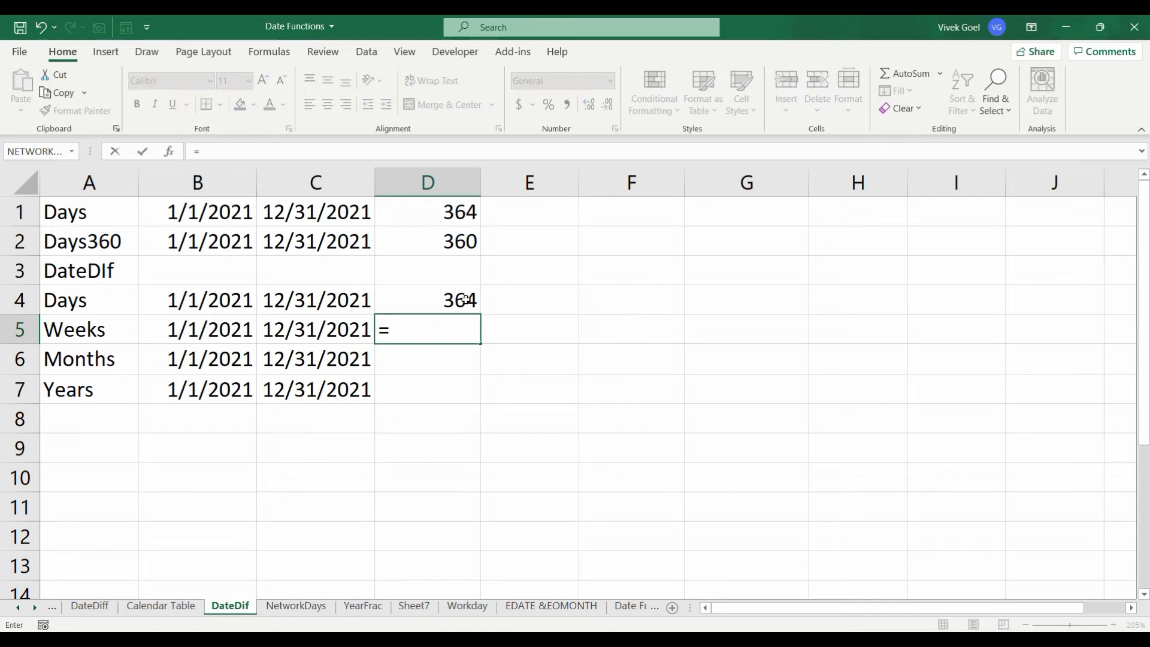
{"action": "left_click", "coordinate": [466, 300]}
{"action": "type", "text": "/7"}
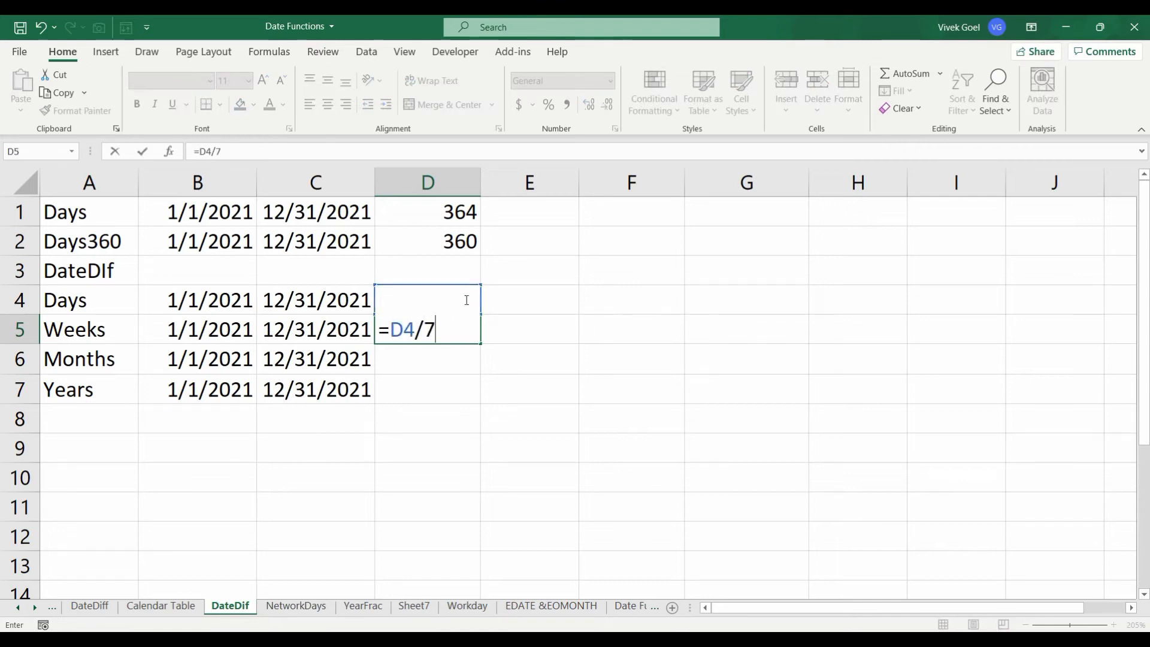
{"action": "key", "text": "Return"}
{"action": "left_click", "coordinate": [427, 337]}
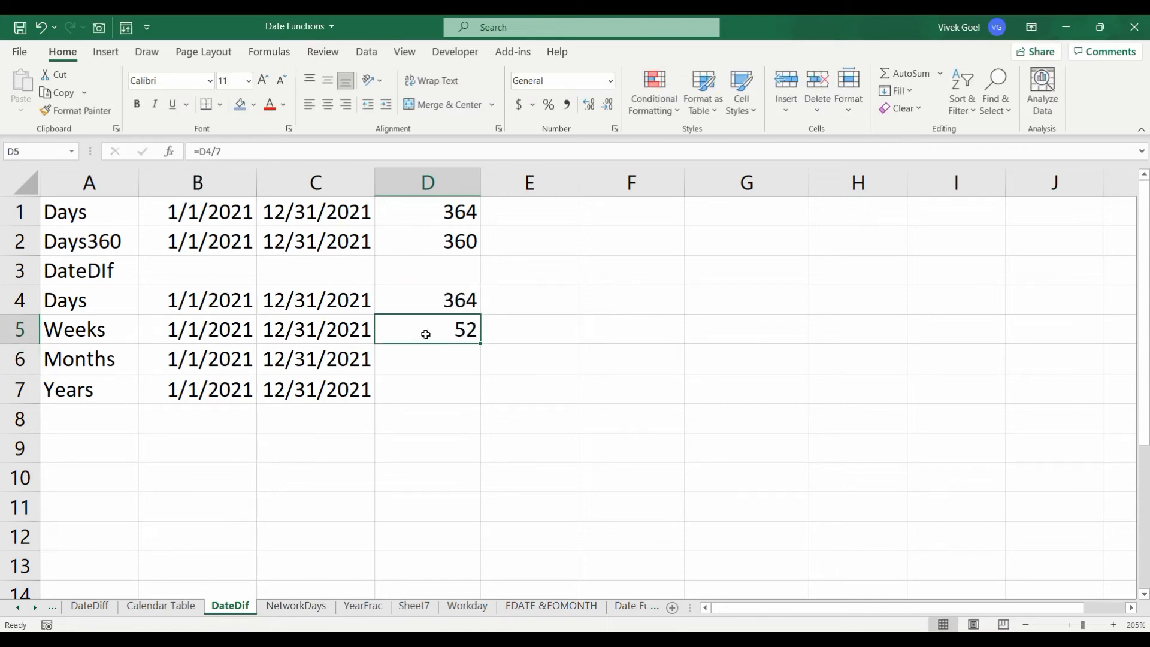
- Enter the formula =DATEDIF(B6,C6,"m") in D6 to count the full months between the two dates
{"action": "left_click", "coordinate": [460, 366]}
{"action": "type", "text": "=da"}
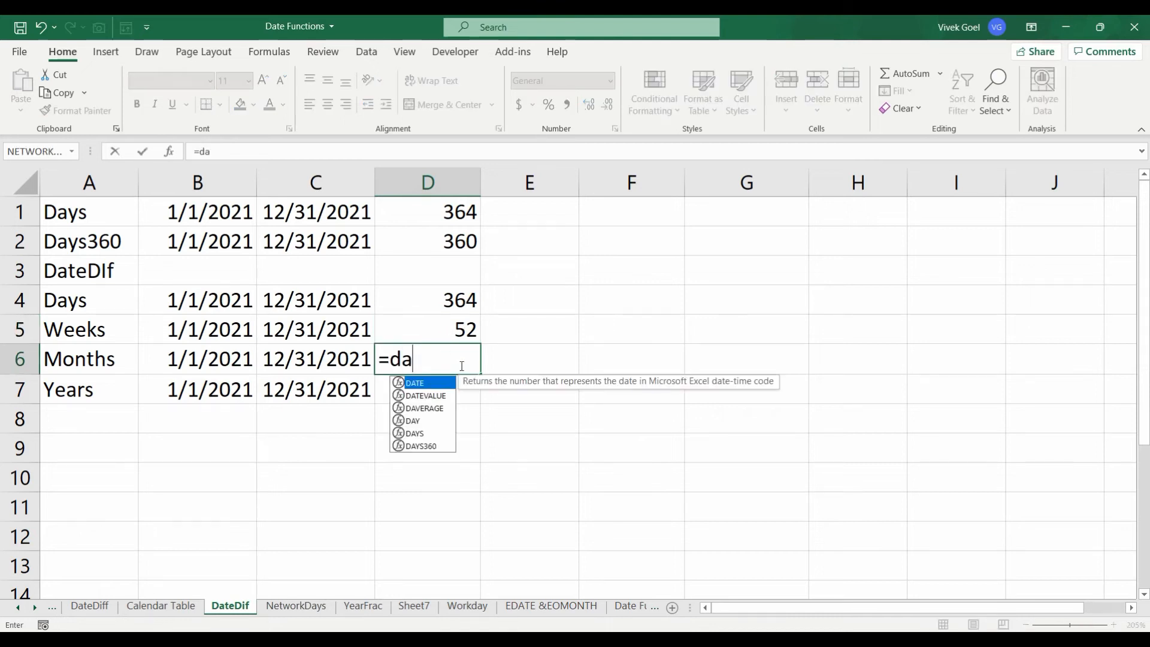
{"action": "type", "text": "tedif "}
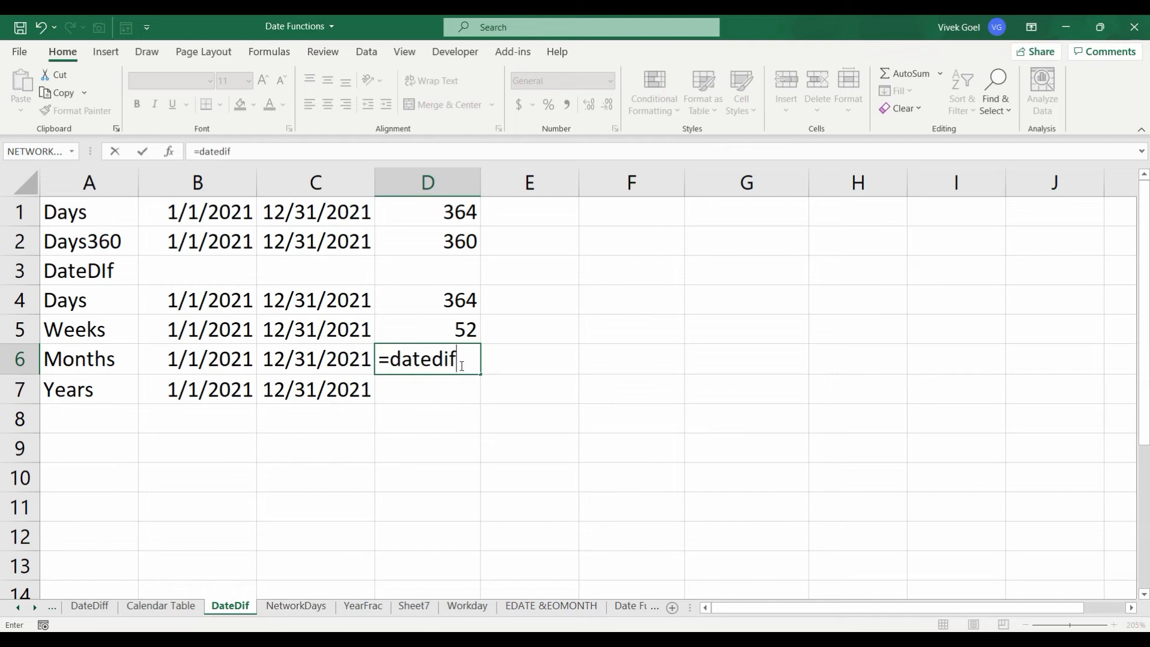
{"action": "type", "text": "("}
{"action": "left_click", "coordinate": [235, 360]}
{"action": "type", "text": ","}
{"action": "left_click", "coordinate": [293, 359]}
{"action": "type", "text": ",\"m\""}
{"action": "key", "text": "Return"}
{"action": "key", "text": "Up"}
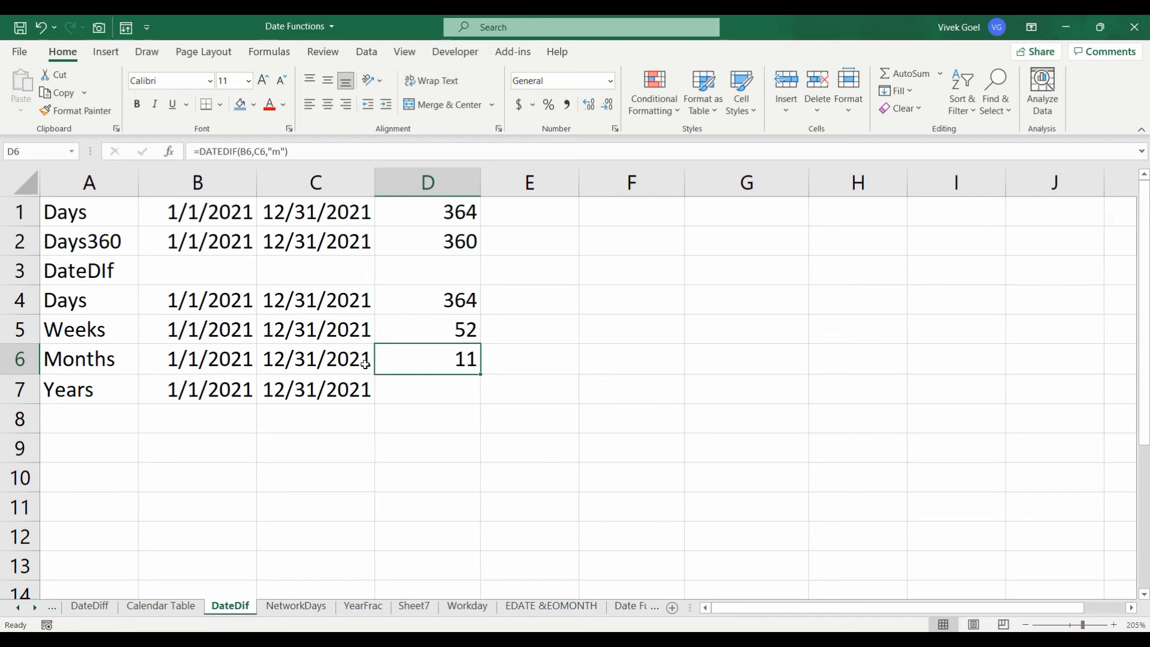
{"action": "left_click", "coordinate": [294, 361]}
{"action": "left_click", "coordinate": [246, 152]}
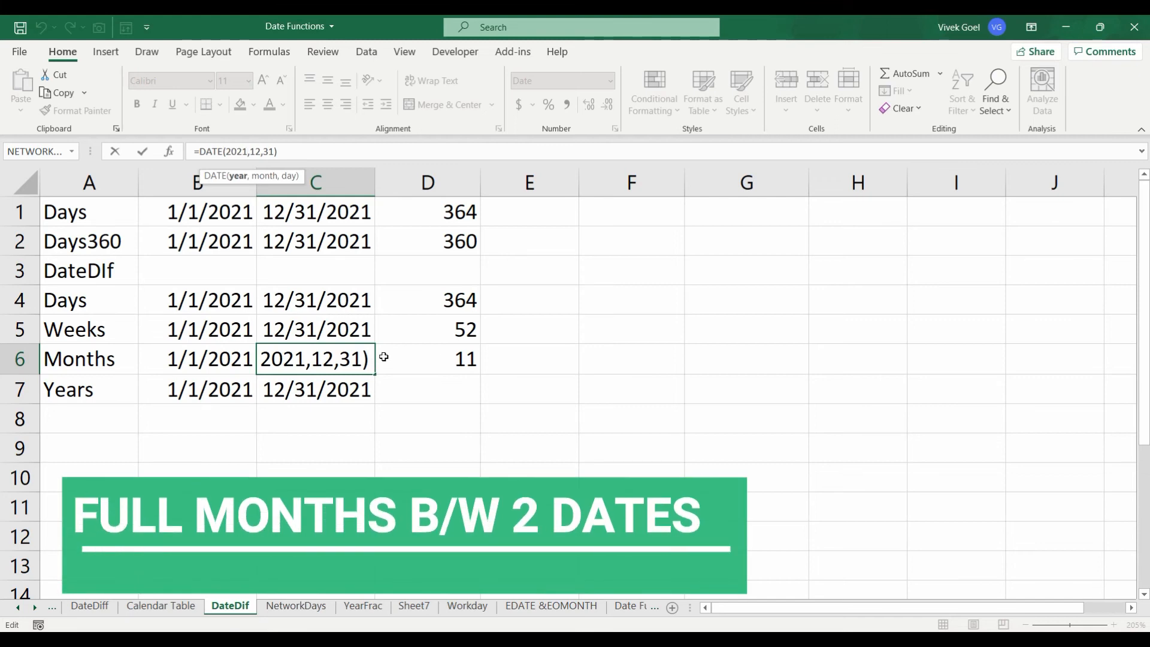
{"action": "left_click", "coordinate": [428, 363]}
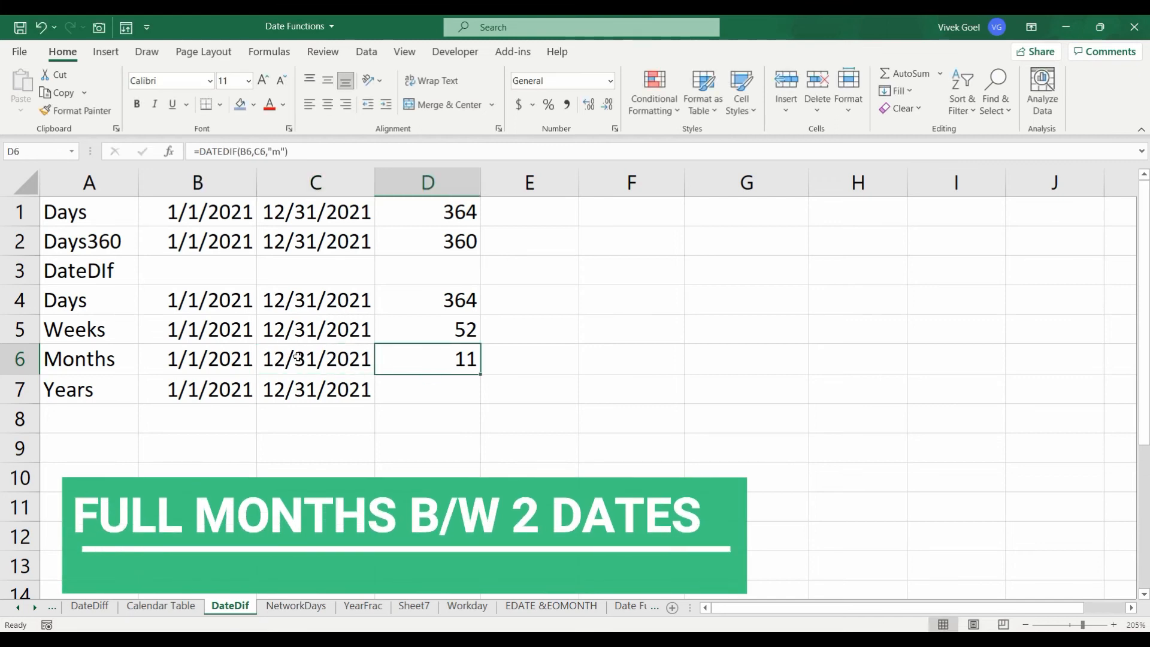
- Change the end date in C6 to =DATE(2022,1,1) and check the months row
{"action": "left_click", "coordinate": [342, 360]}
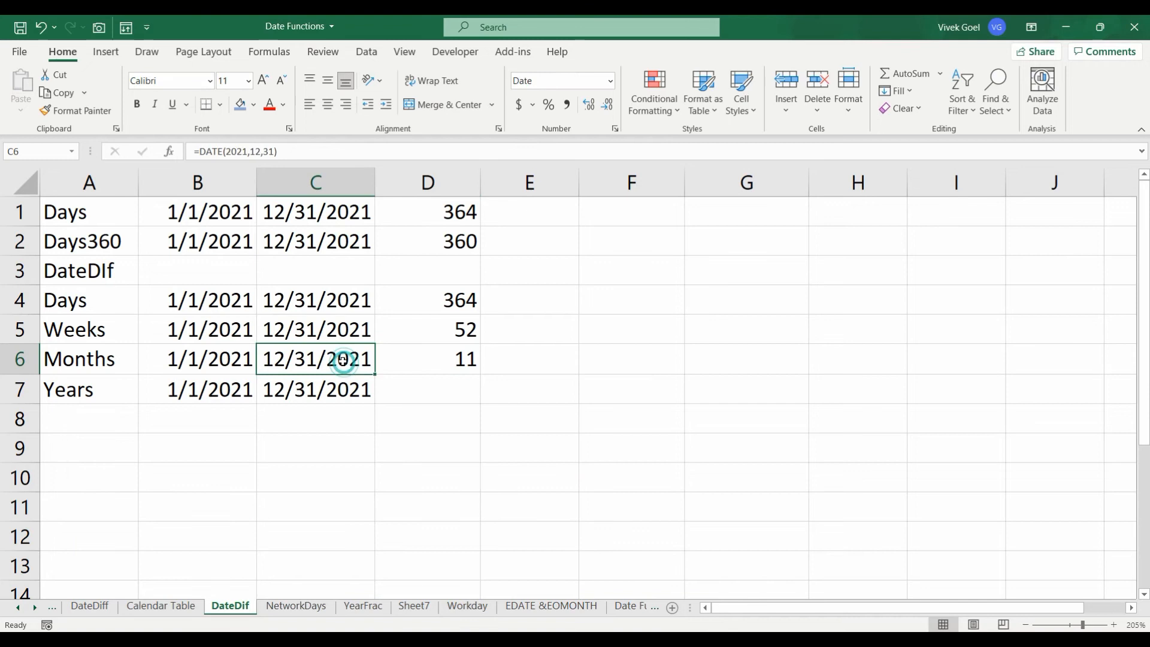
{"action": "left_click", "coordinate": [247, 152]}
{"action": "key", "text": "BackSpace"}
{"action": "type", "text": "2"}
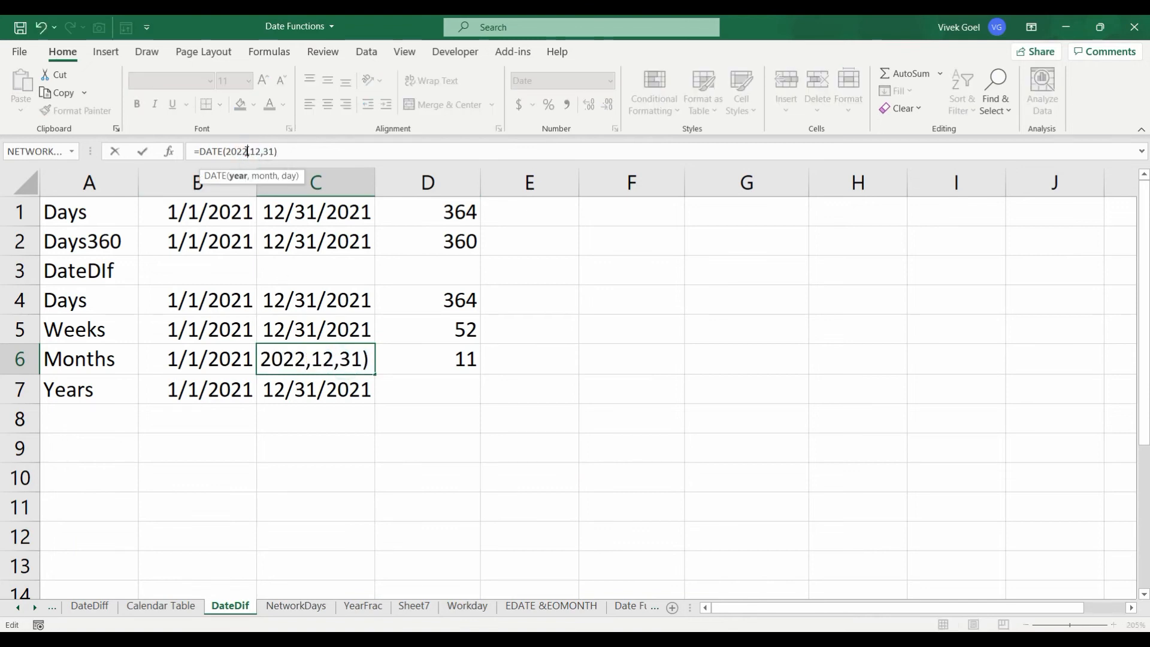
{"action": "key", "text": "BackSpace"}
{"action": "key", "text": "Right"}
{"action": "key", "text": "Delete"}
{"action": "key", "text": "Return"}
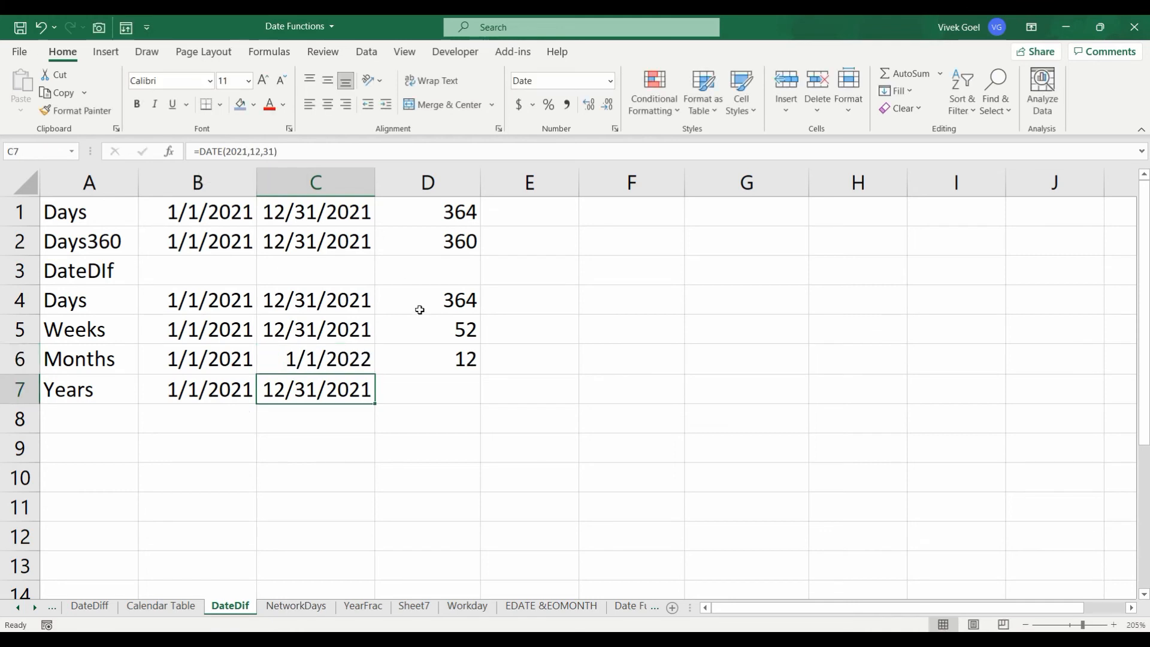
{"action": "left_click", "coordinate": [445, 367]}
{"action": "key", "text": "Left"}
{"action": "key", "text": "Left"}
{"action": "key", "text": "Right"}
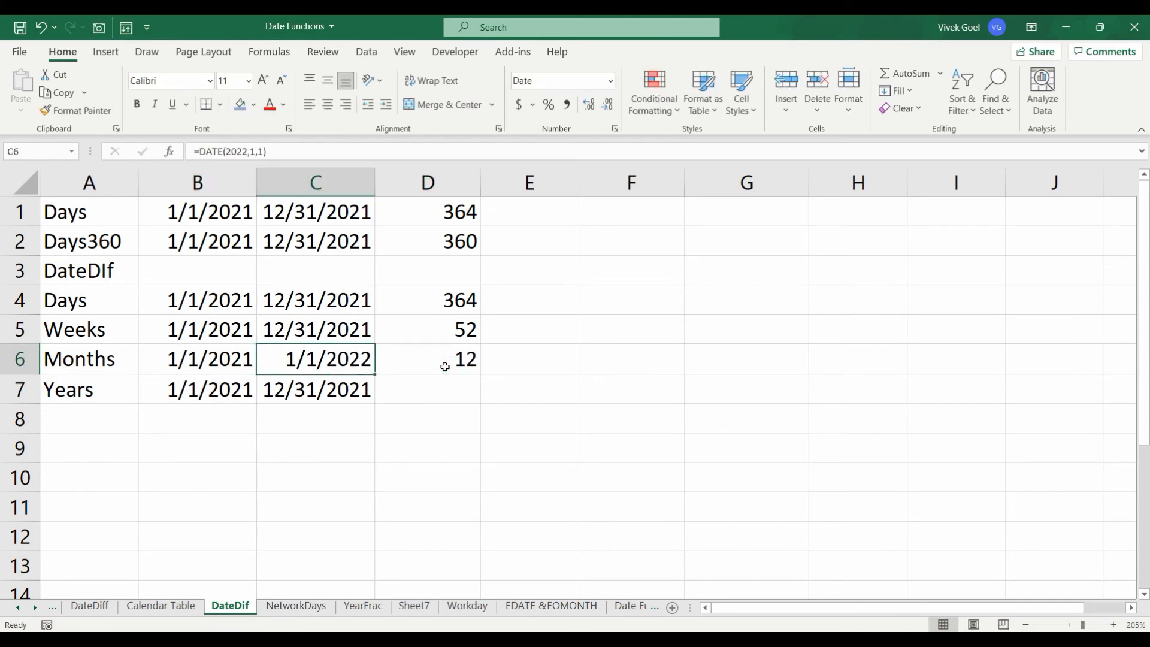
- Enter the formula =DATEDIF(B7,C7,"y") in D7 to count the full years between the two dates
{"action": "key", "text": "Right"}
{"action": "key", "text": "Down"}
{"action": "type", "text": "=date"}
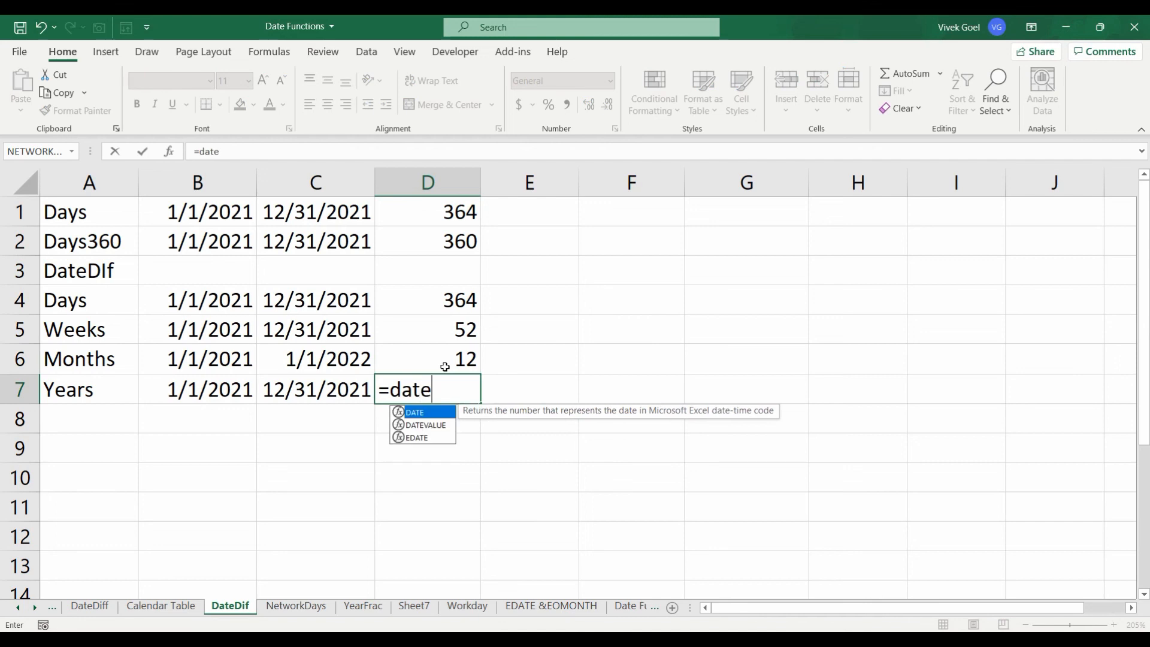
{"action": "type", "text": "dif("}
{"action": "left_click", "coordinate": [222, 389]}
{"action": "type", "text": ","}
{"action": "left_click", "coordinate": [306, 390]}
{"action": "type", "text": ",\"y\")"}
{"action": "key", "text": "Return"}
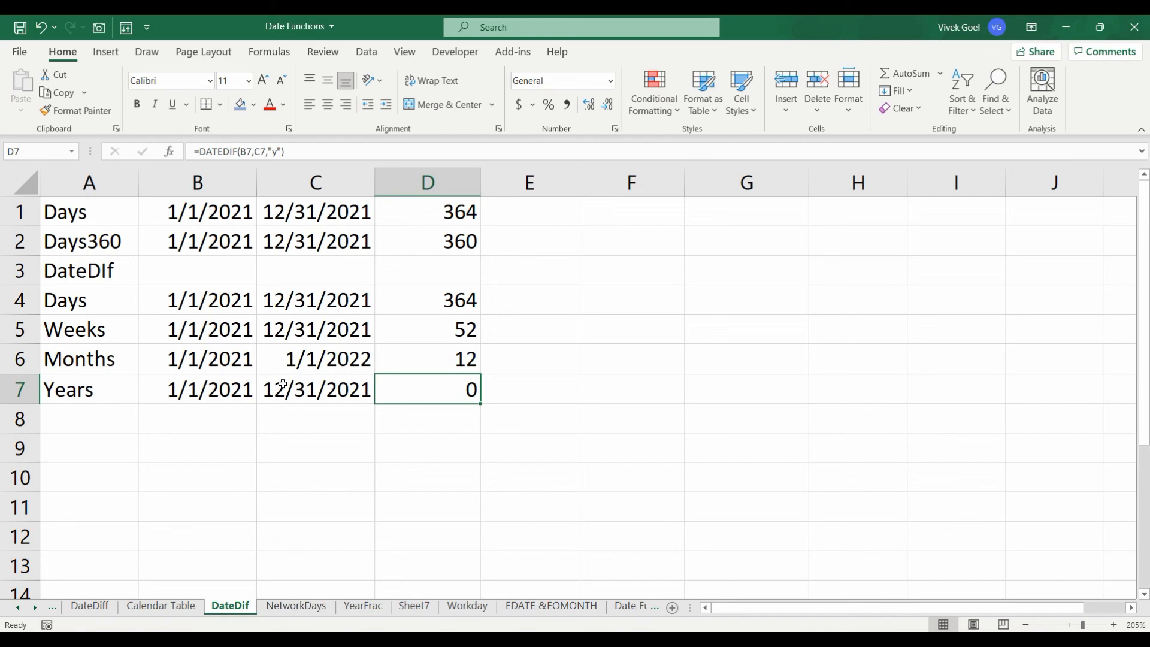
- Change the end date of the Years row in C7 to =DATE(2022,1,1)
{"action": "left_click", "coordinate": [233, 388]}
{"action": "key", "text": "Right"}
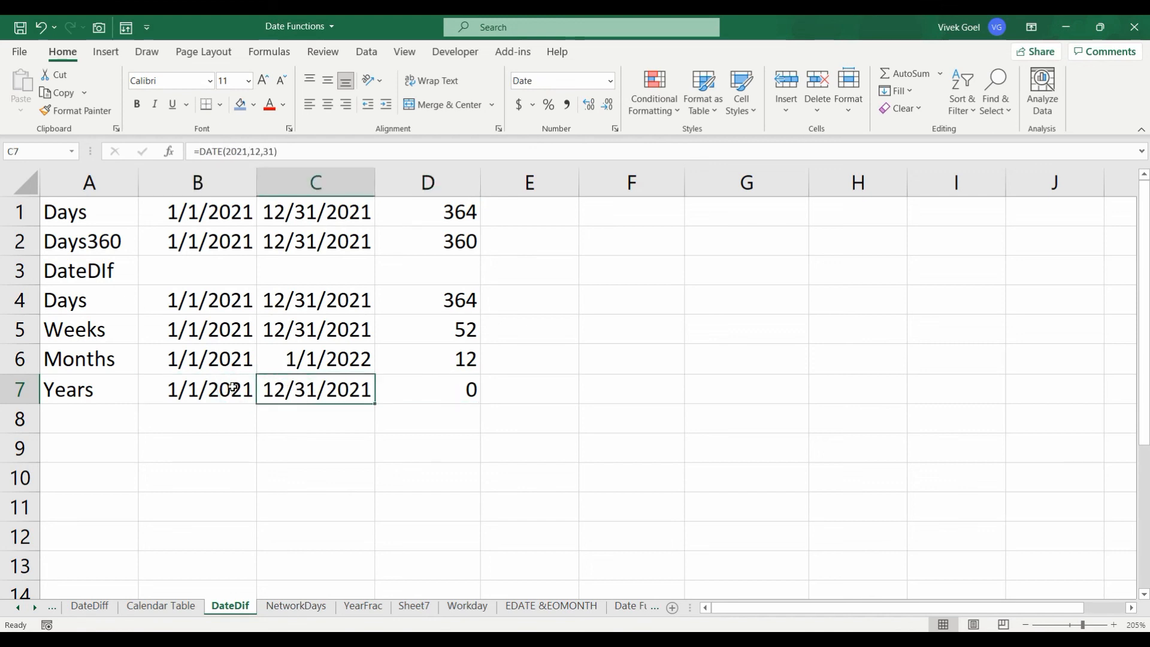
{"action": "left_click", "coordinate": [246, 151]}
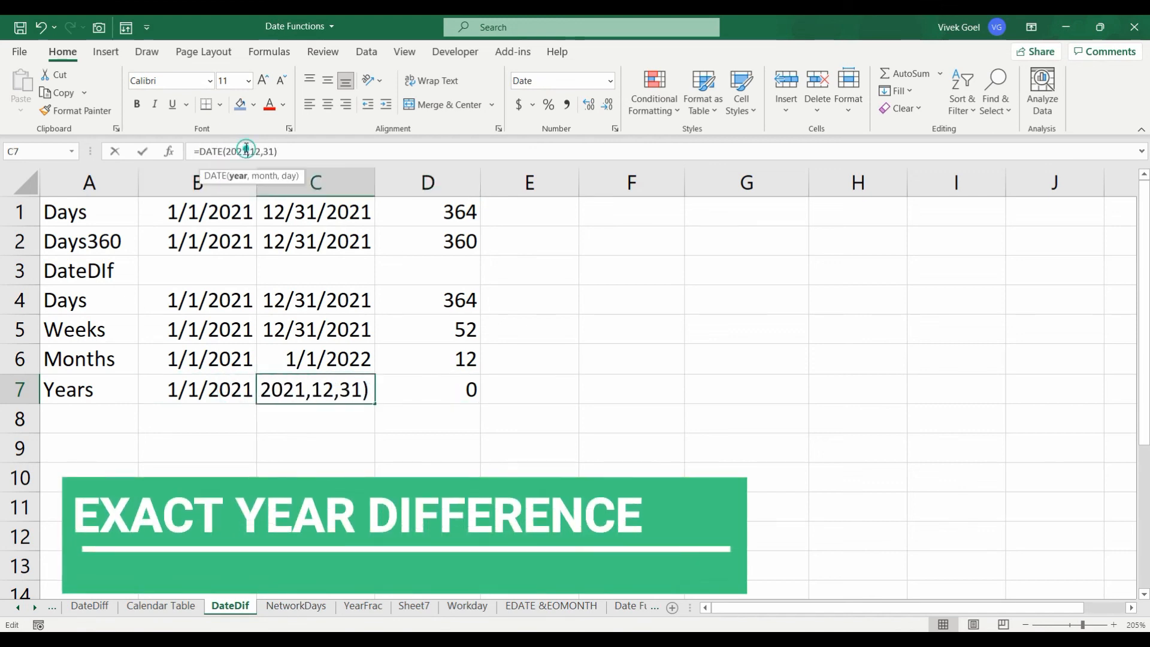
{"action": "key", "text": "BackSpace"}
{"action": "type", "text": "2"}
{"action": "key", "text": "BackSpace"}
{"action": "key", "text": "Right"}
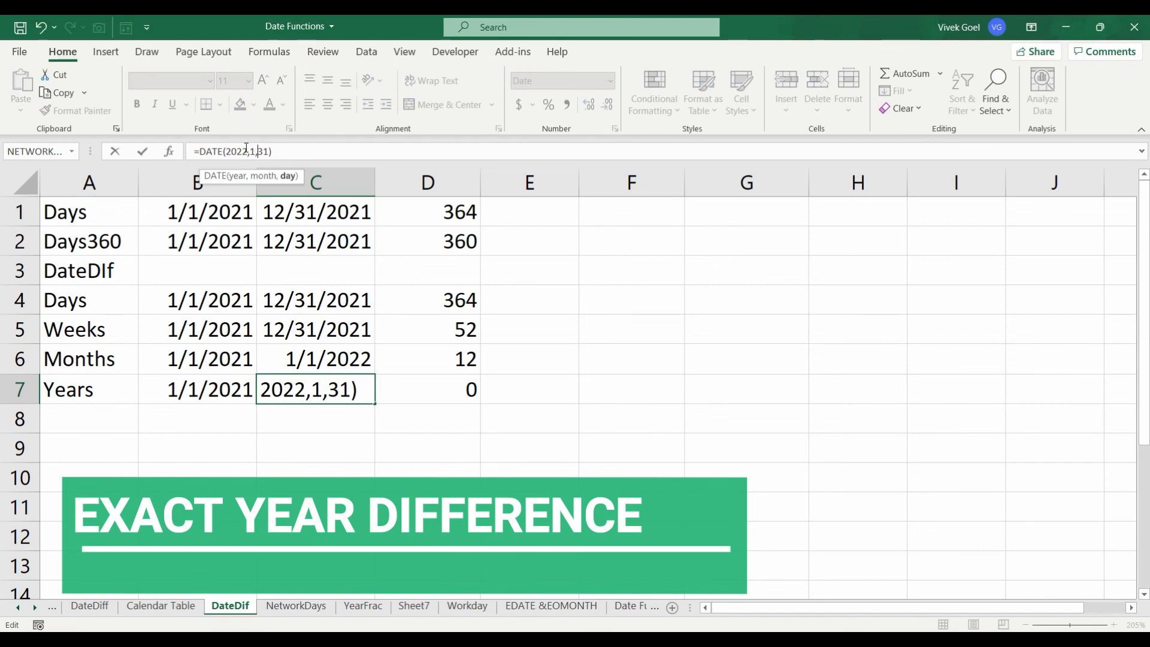
{"action": "key", "text": "BackSpace"}
{"action": "key", "text": "ctrl+Return"}
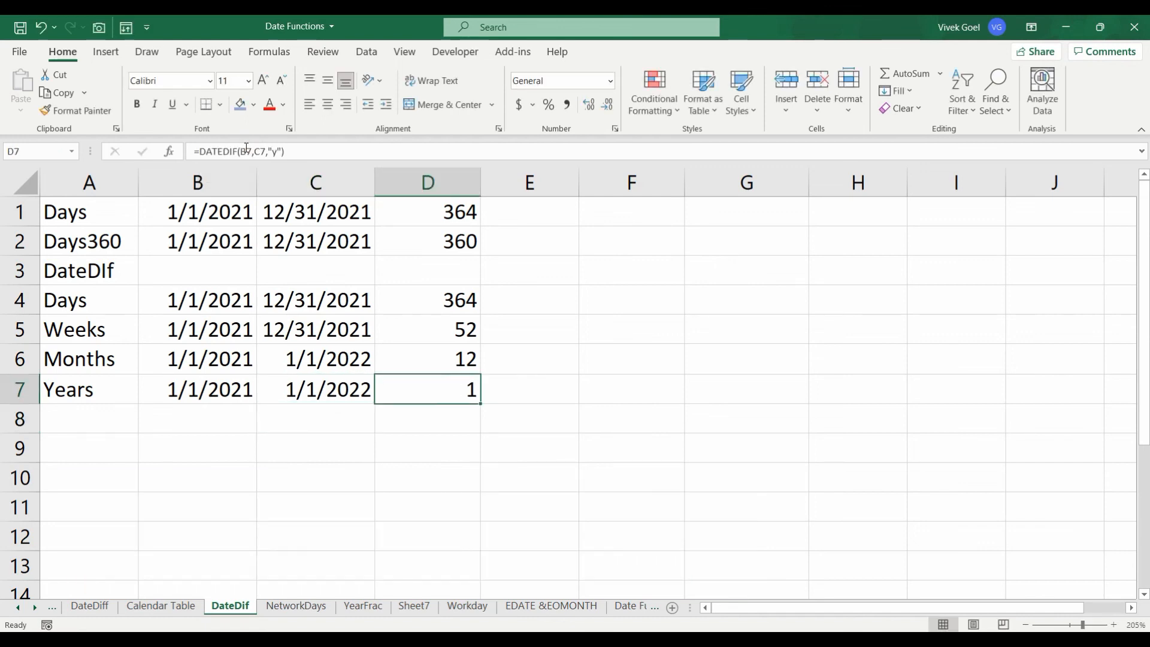
{"action": "key", "text": "Left"}
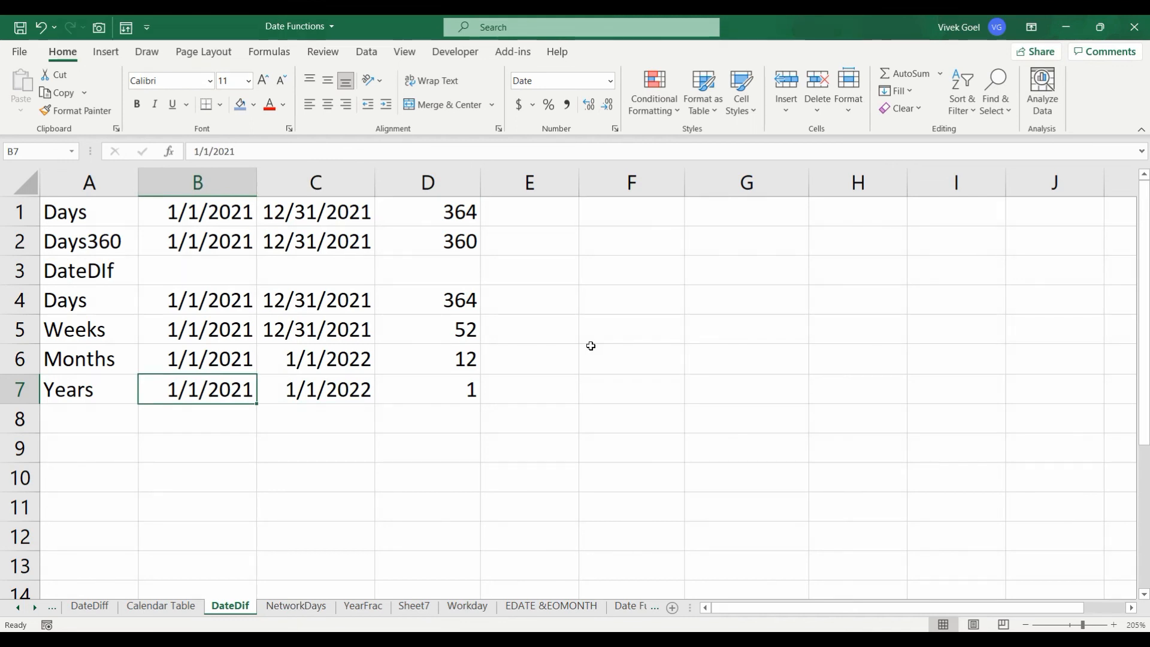
{"action": "left_click", "coordinate": [90, 268]}
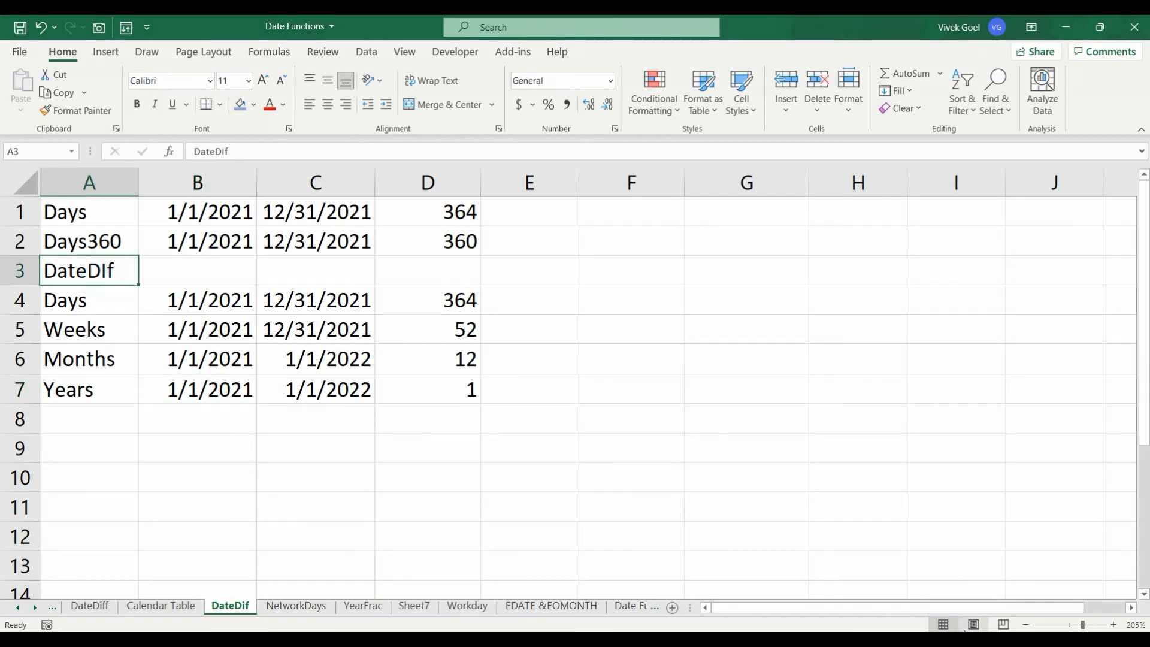